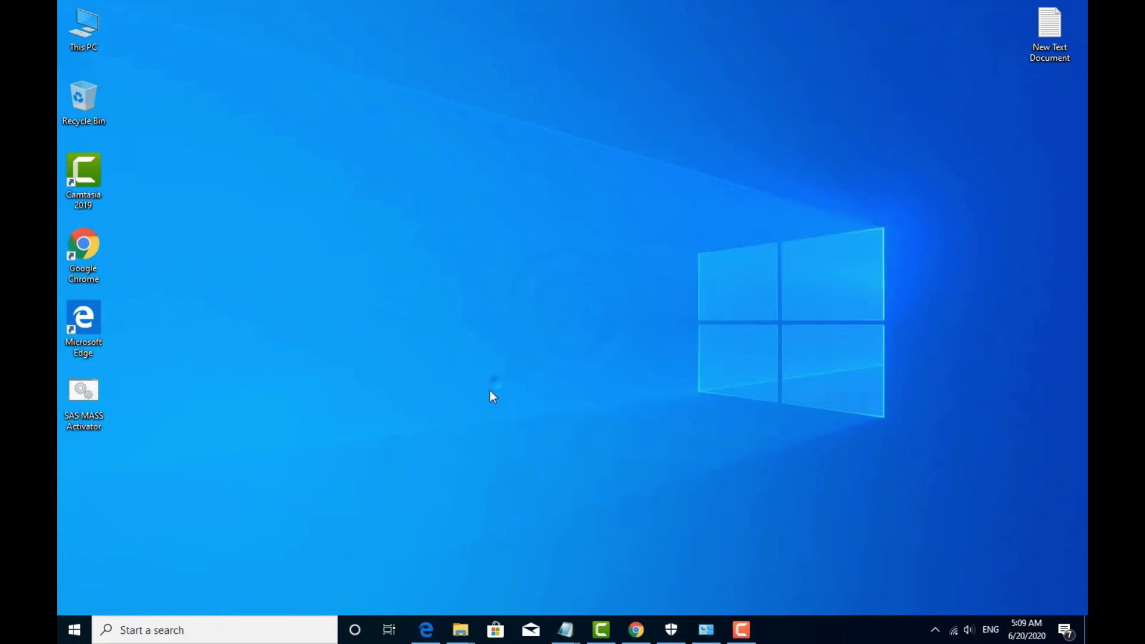
Bring up the Google Chrome window from the taskbar, showing the Google home page
left_click(636, 630)
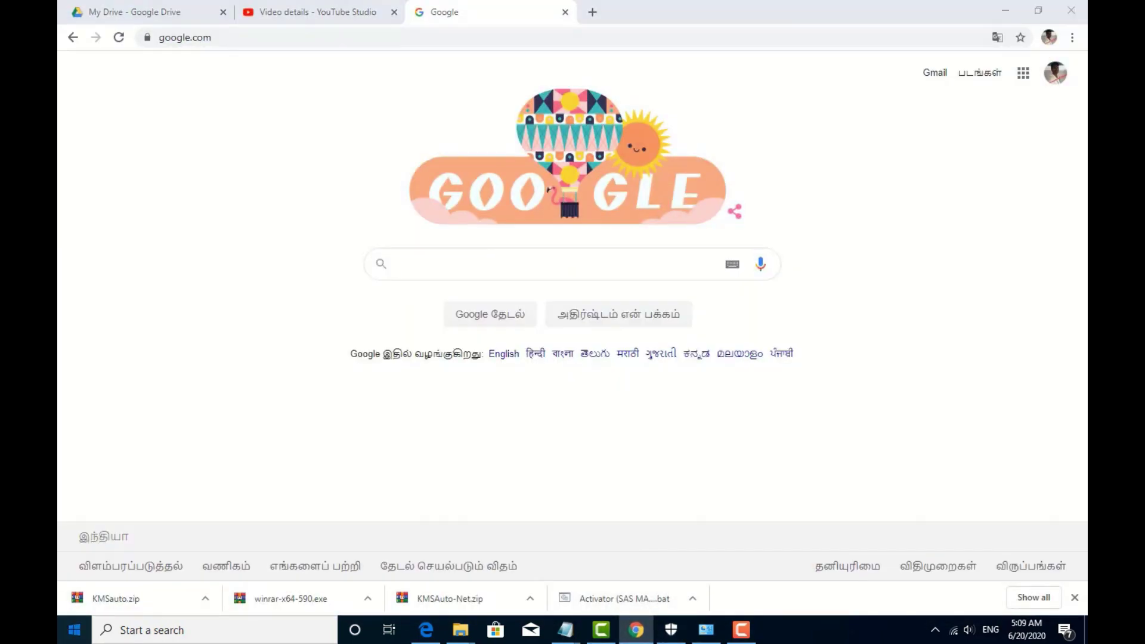
Launch System Information from Start search and check that the System Model is OptiPlex 3010
left_click(74, 630)
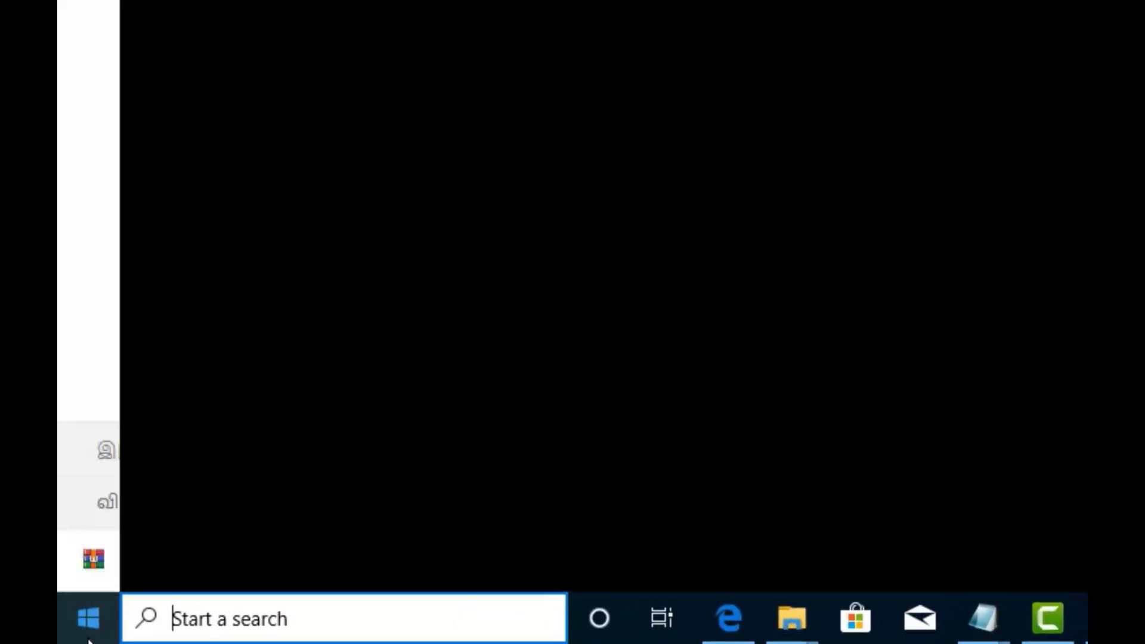
type("syste")
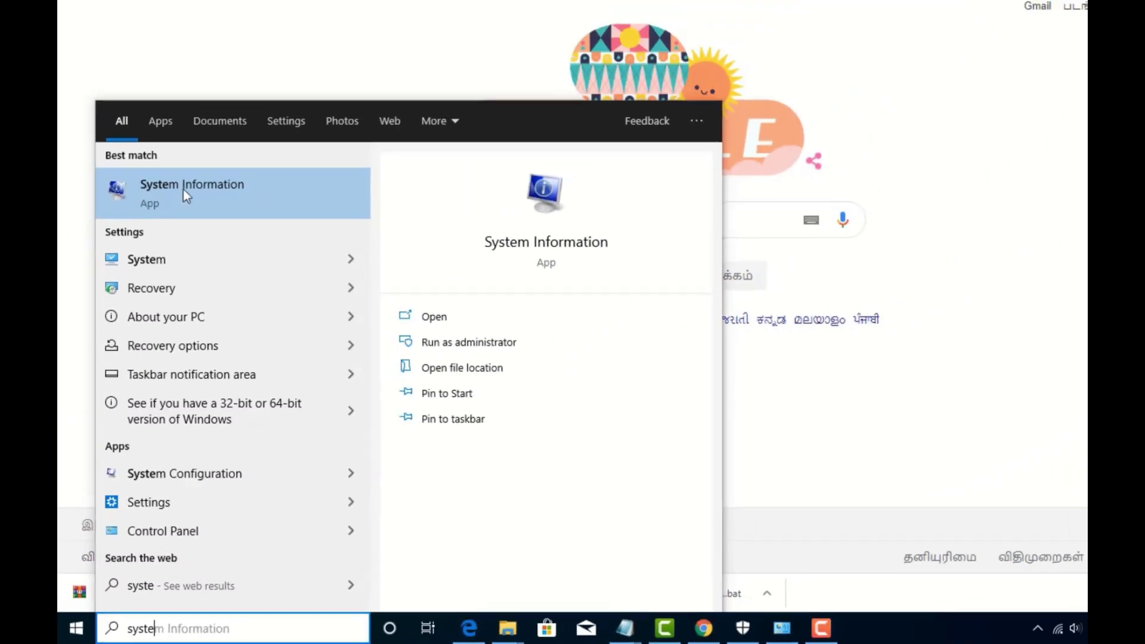
left_click(183, 190)
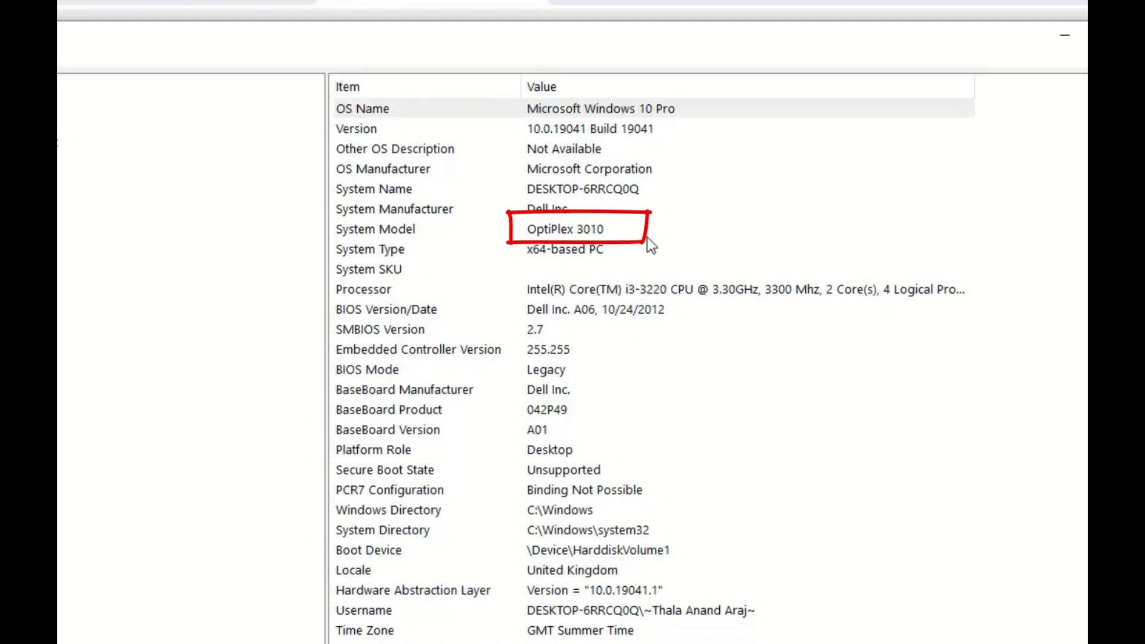
left_click(533, 233)
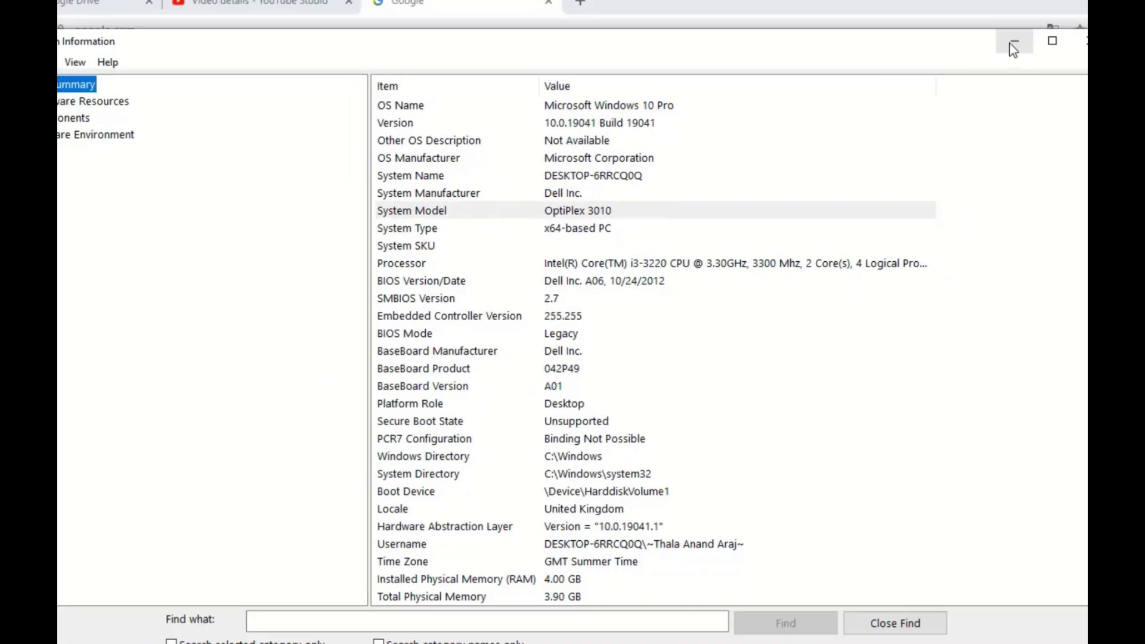
Search Google for 'dell optiplex 3010 driver download' and open the Dell US drivers result
left_click(1014, 46)
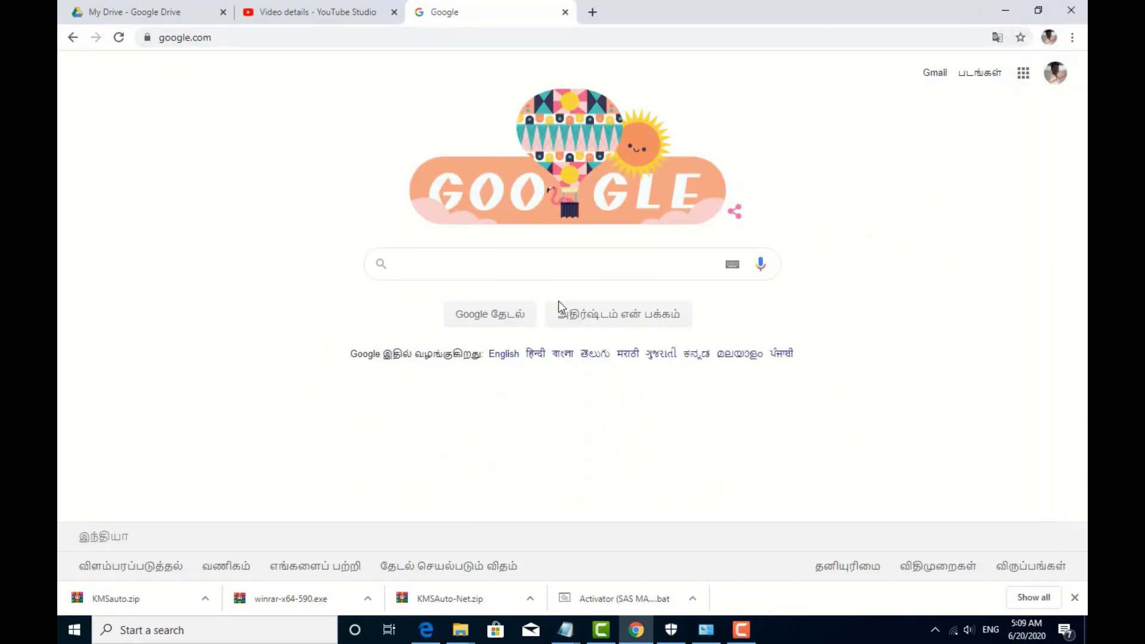
type("dell ")
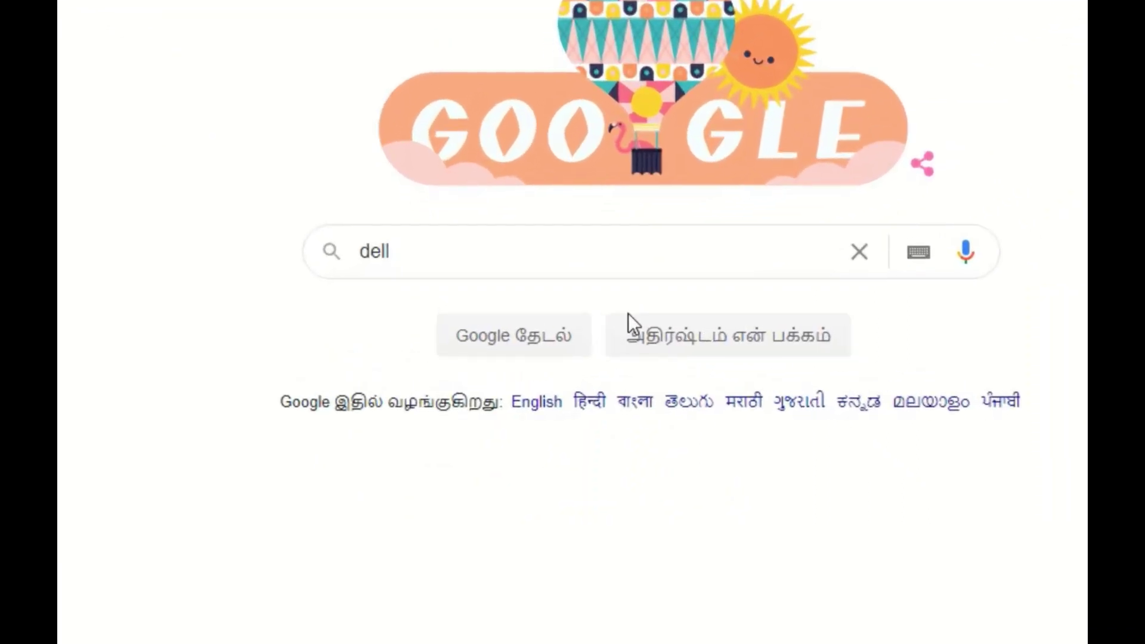
type("optip")
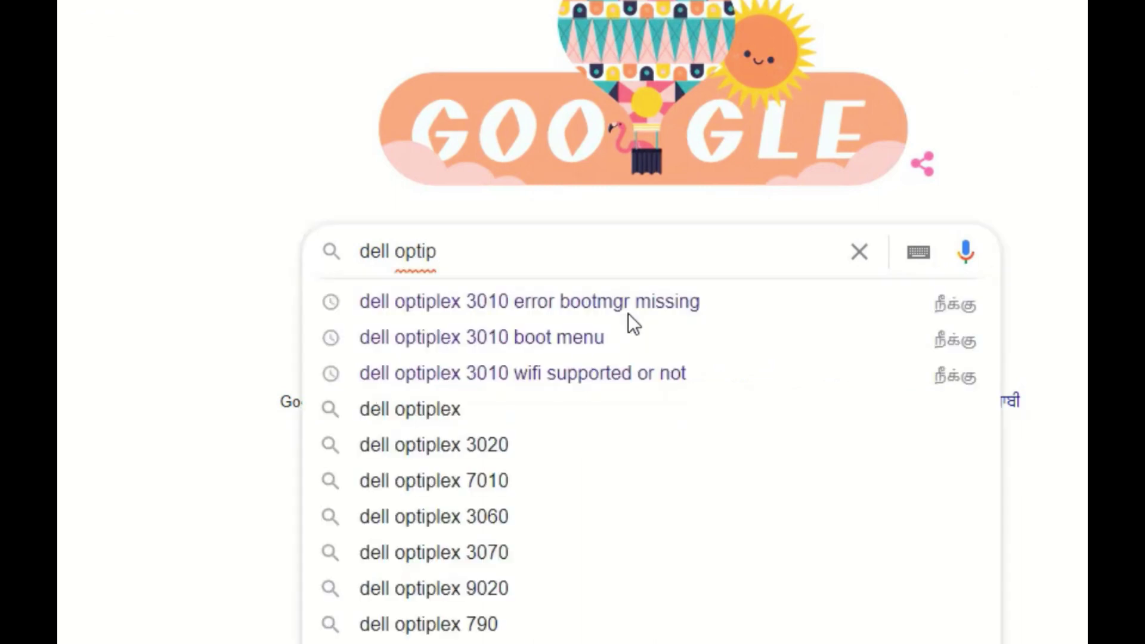
type("lex 3010 driv")
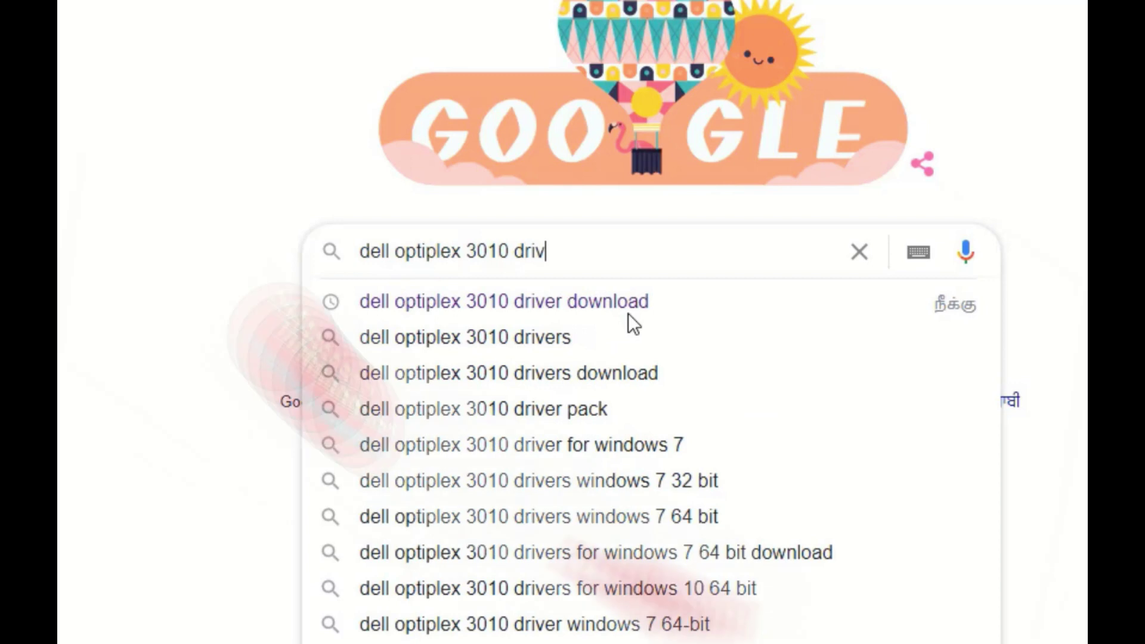
key("Down")
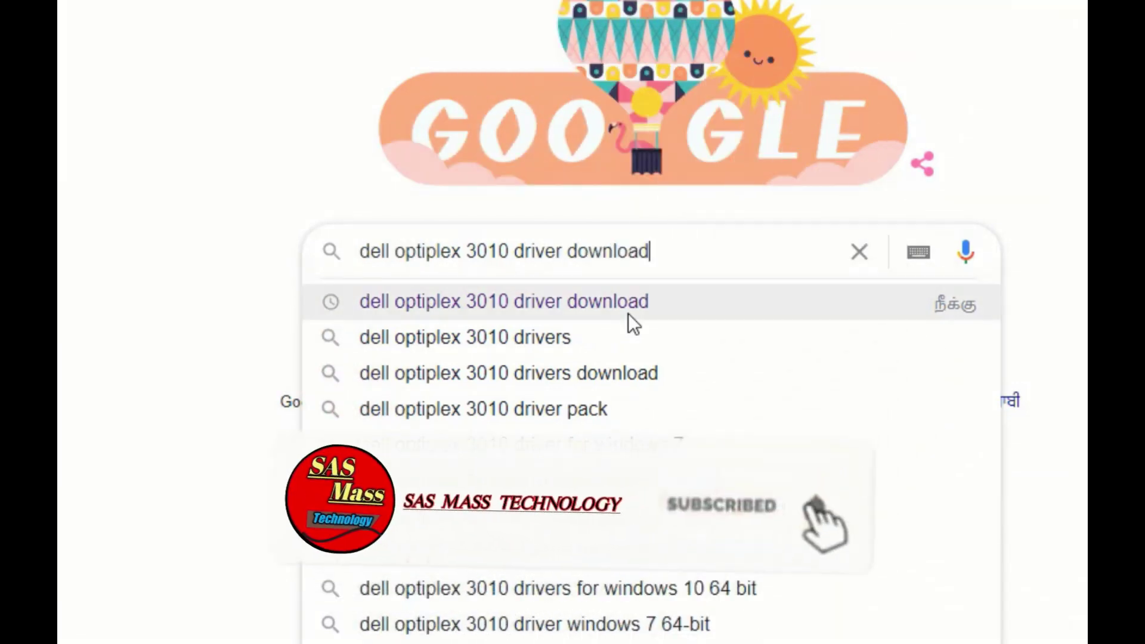
left_click(628, 314)
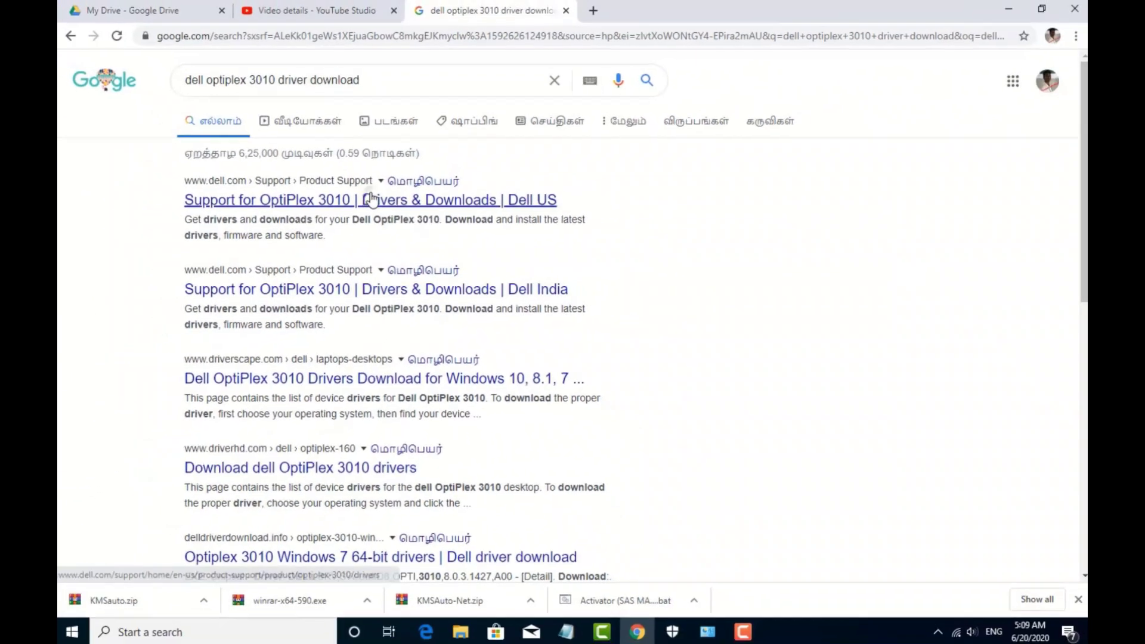
left_click_drag(369, 199, 356, 194)
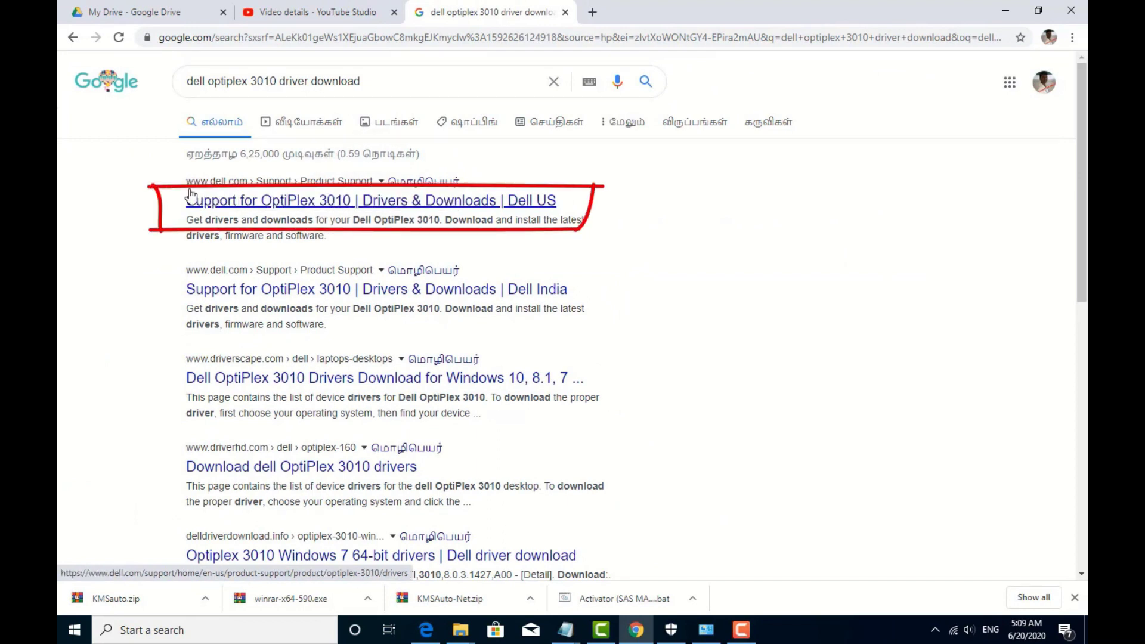
left_click(253, 203)
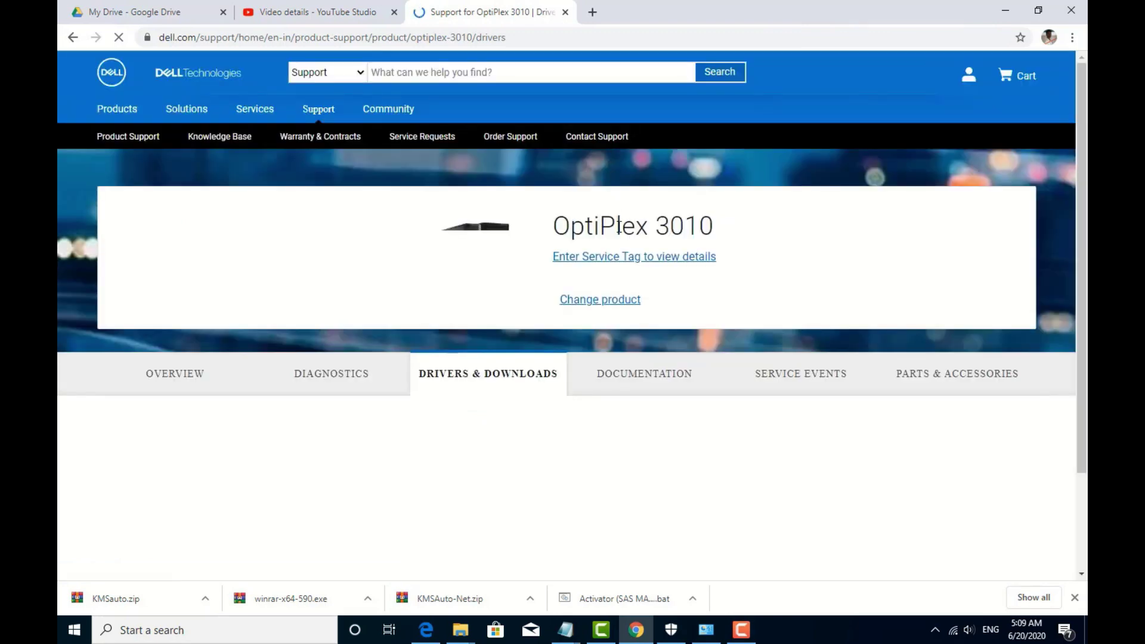
Keep the driver filters at Windows 10, 64-bit and all categories
scroll(575, 416, "down", 5)
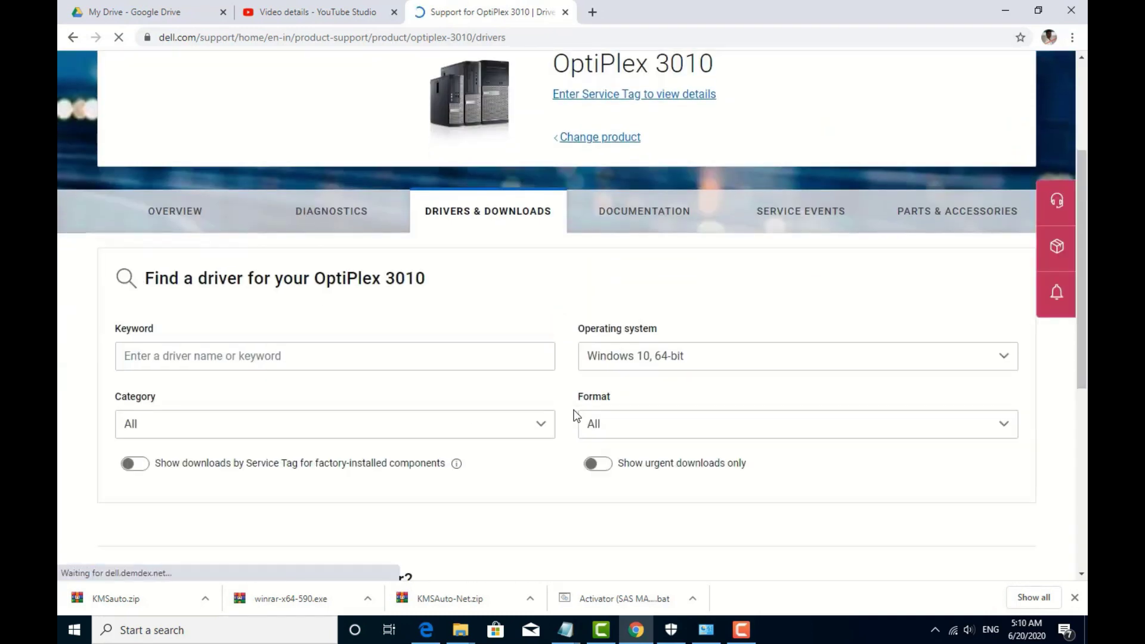
scroll(577, 416, "down", 3)
left_click(709, 245)
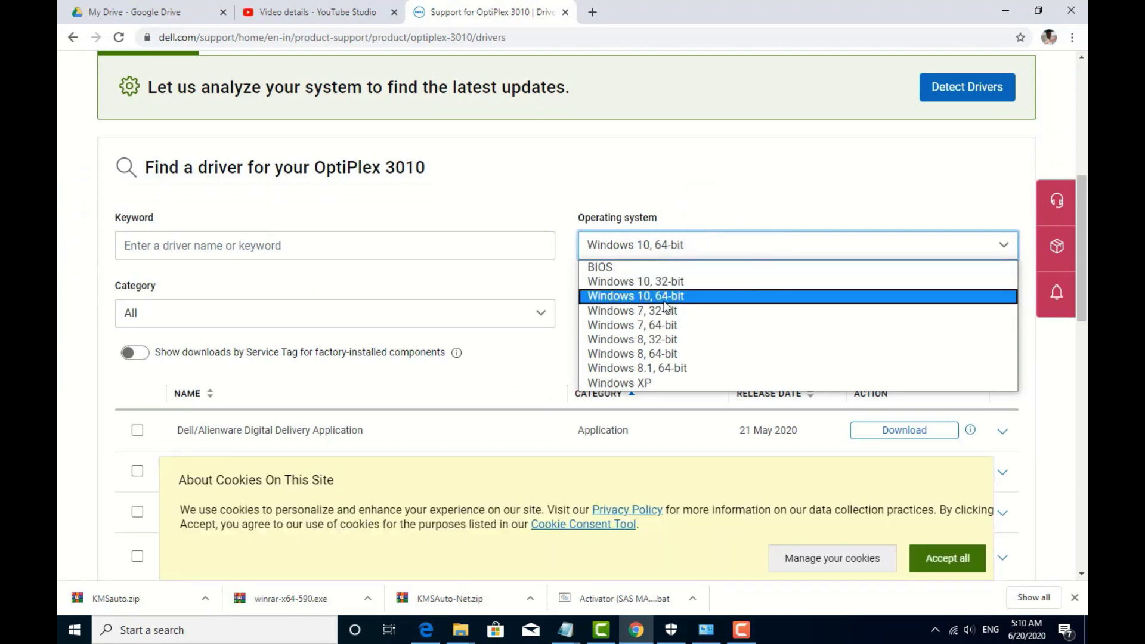
left_click(666, 297)
left_click(484, 312)
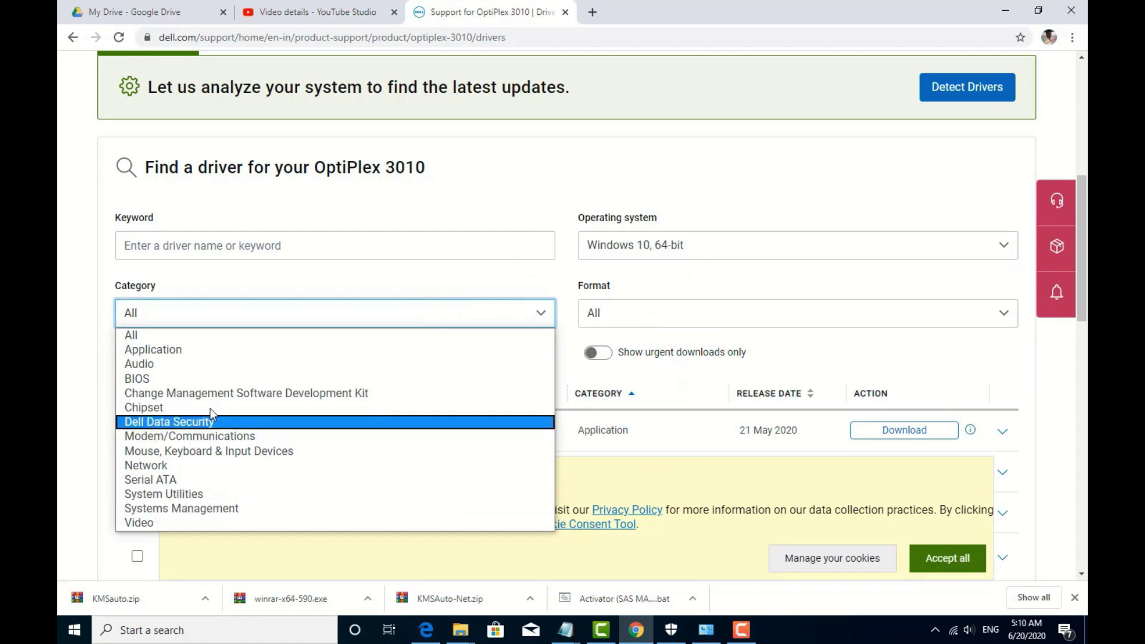
left_click(212, 338)
Show all 31 downloads and expand the Intel HD and HD 4000 Graphics Driver row
scroll(474, 436, "down", 8)
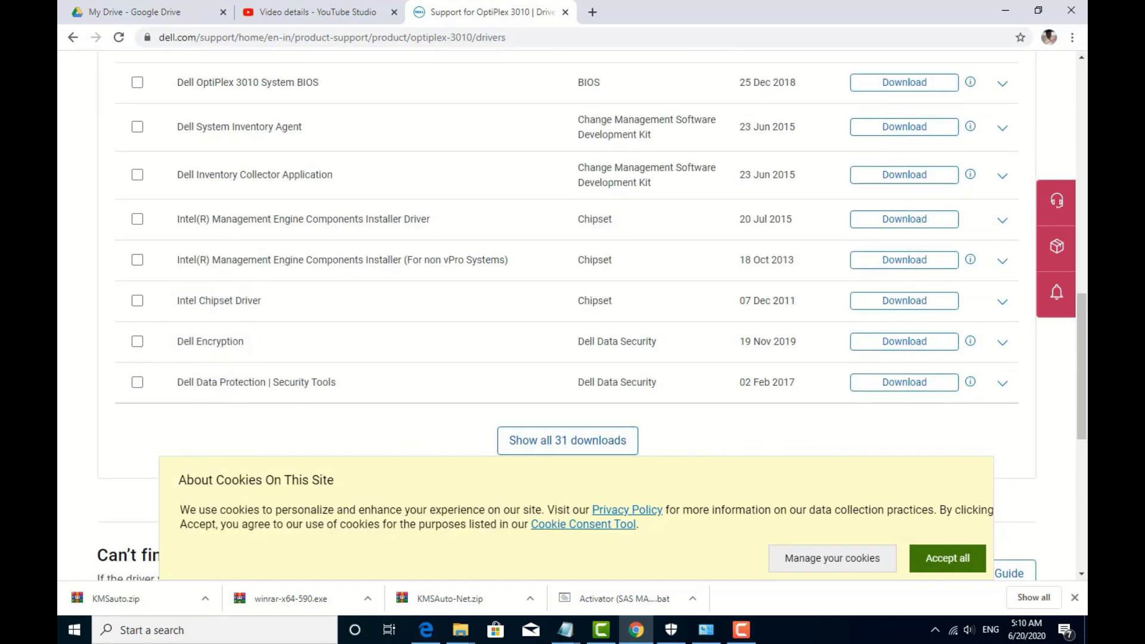
scroll(325, 255, "up", 3)
scroll(325, 256, "down", 1)
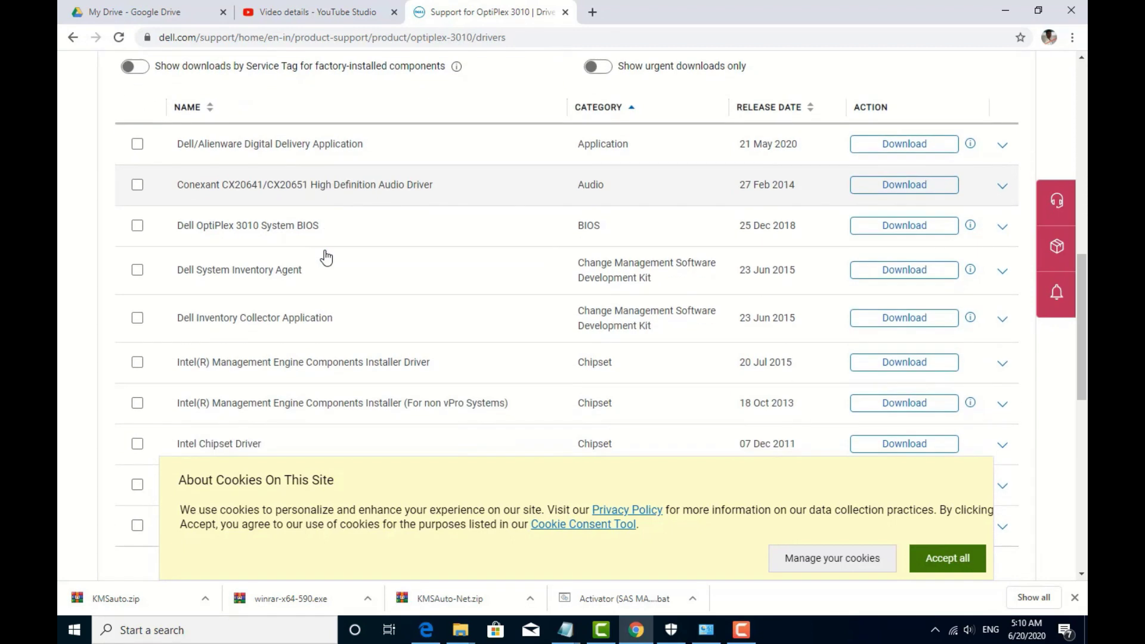
scroll(283, 244, "down", 6)
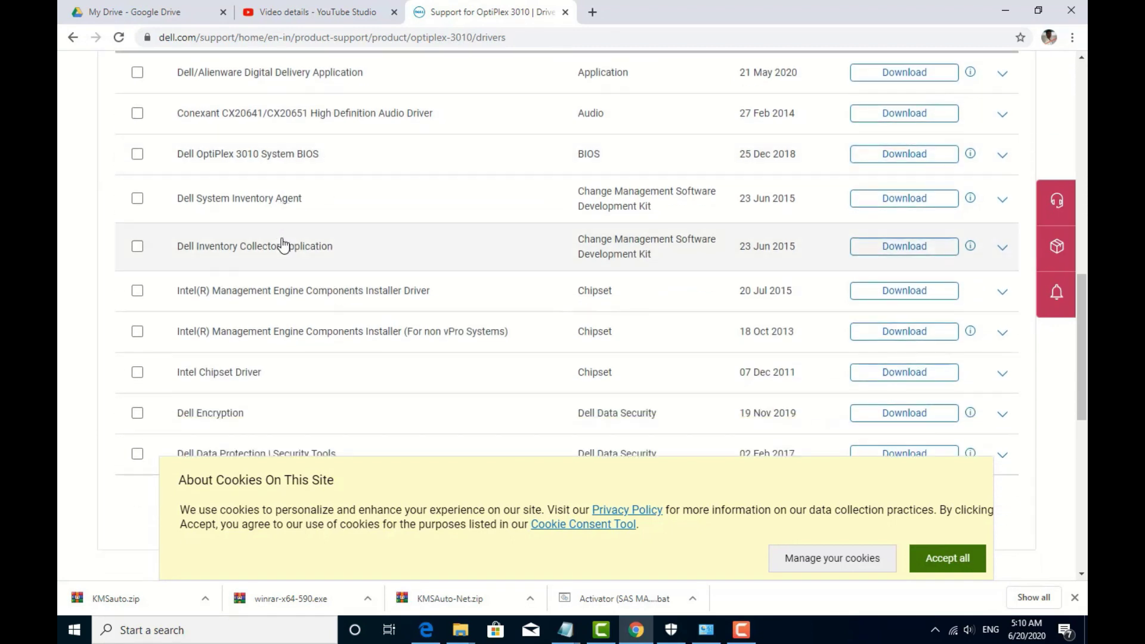
left_click(598, 225)
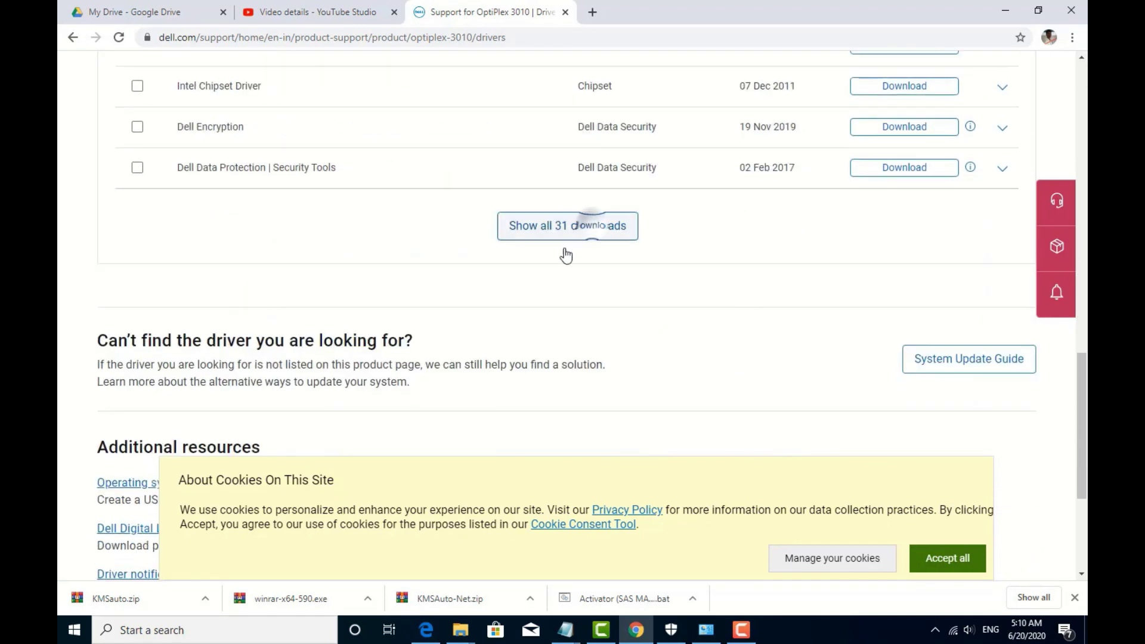
scroll(555, 269, "down", 1)
scroll(555, 270, "down", 3)
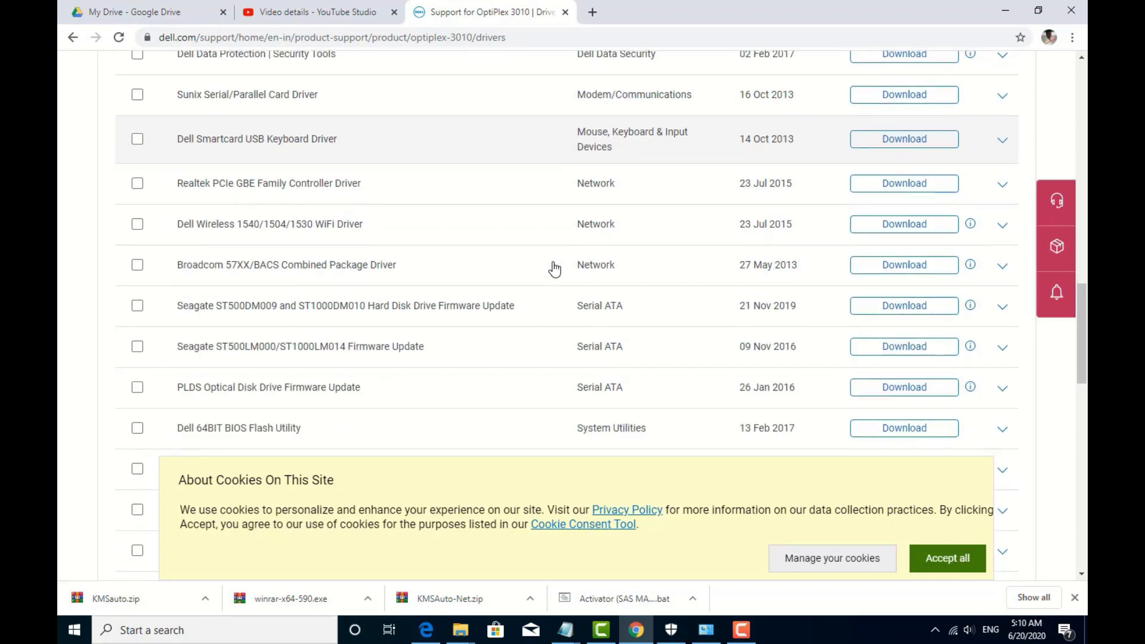
scroll(555, 270, "down", 5)
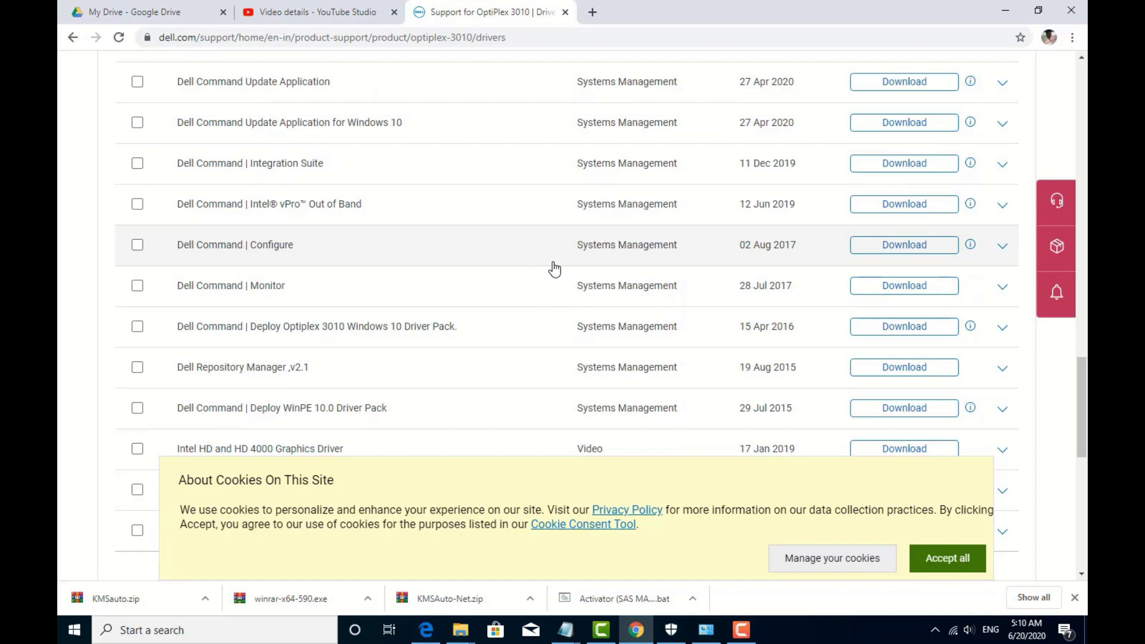
scroll(555, 270, "down", 1)
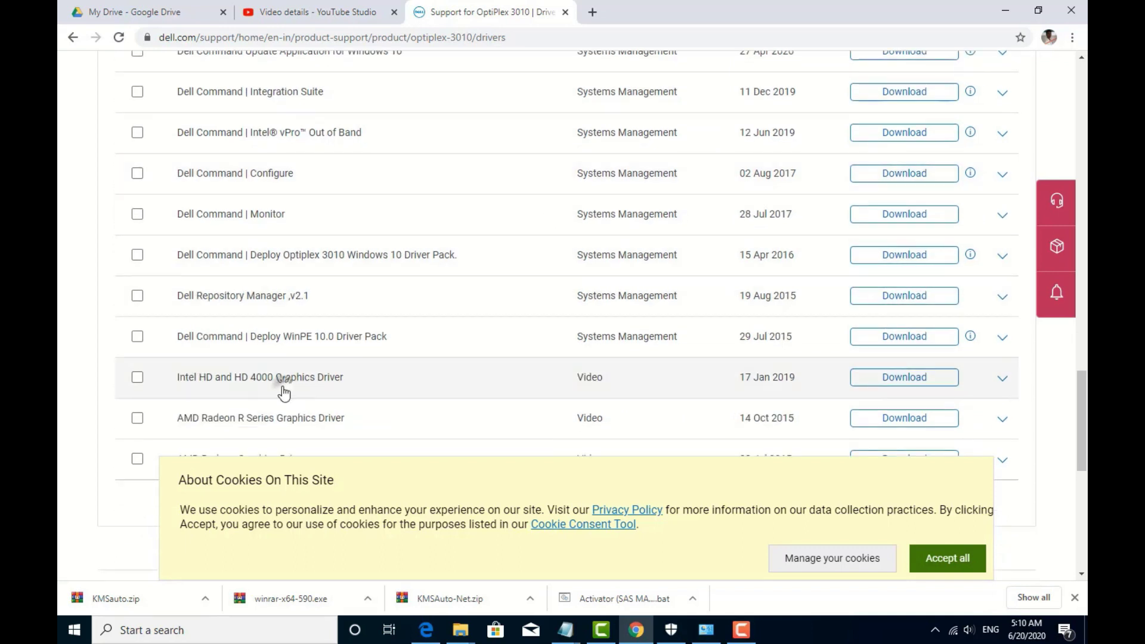
left_click(283, 385)
scroll(328, 401, "down", 4)
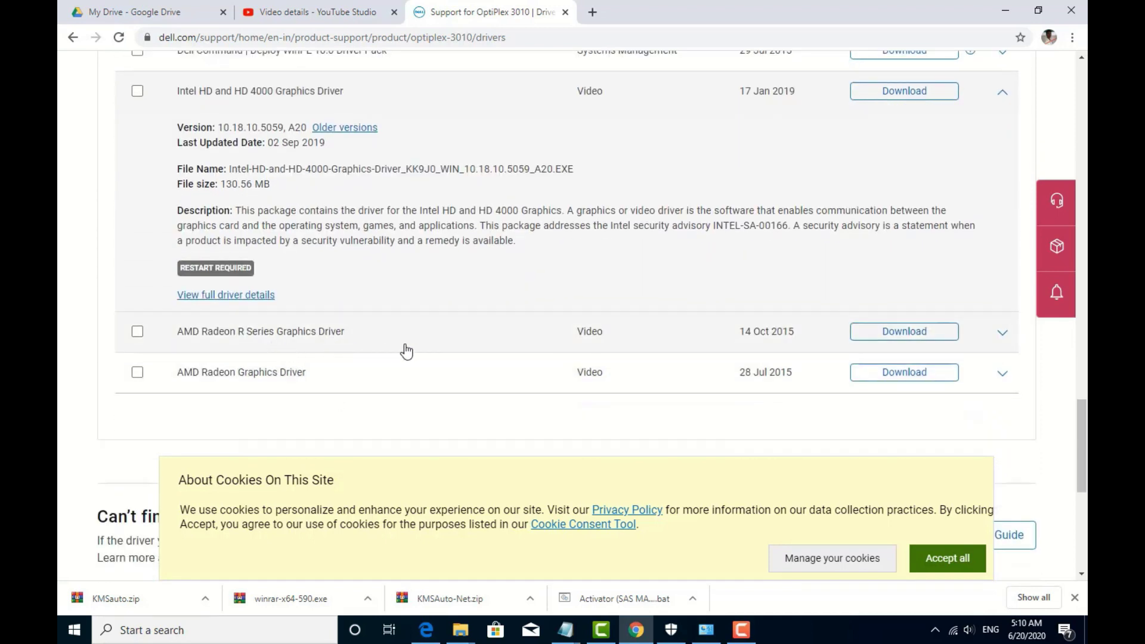
scroll(405, 351, "up", 1)
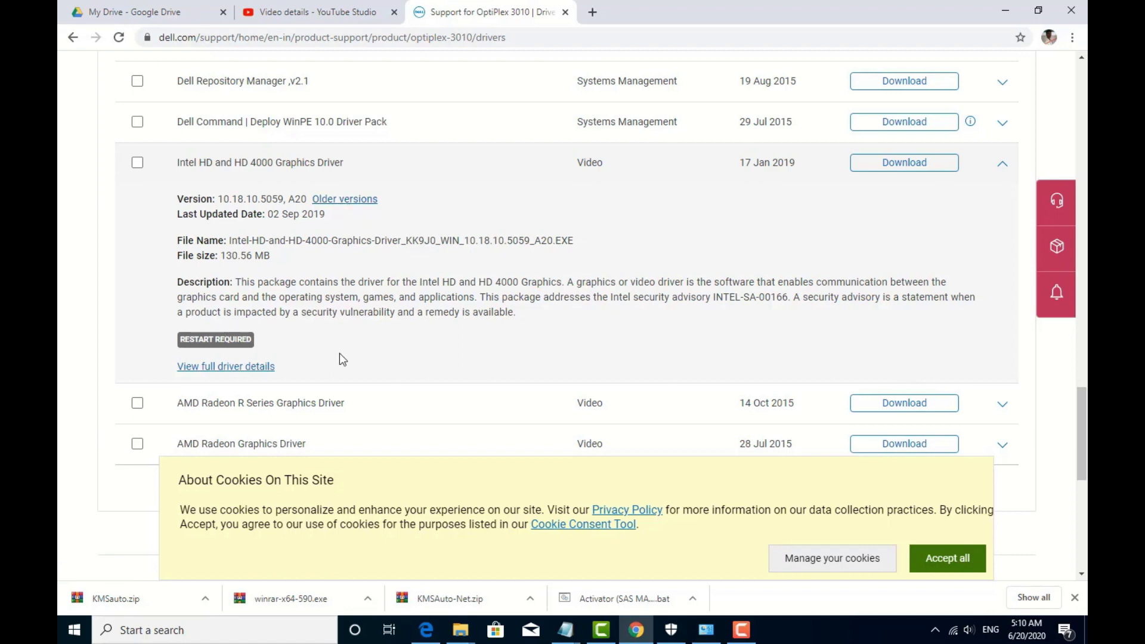
Open the Intel HD graphics driver's full details and decline the feedback survey
left_click(242, 367)
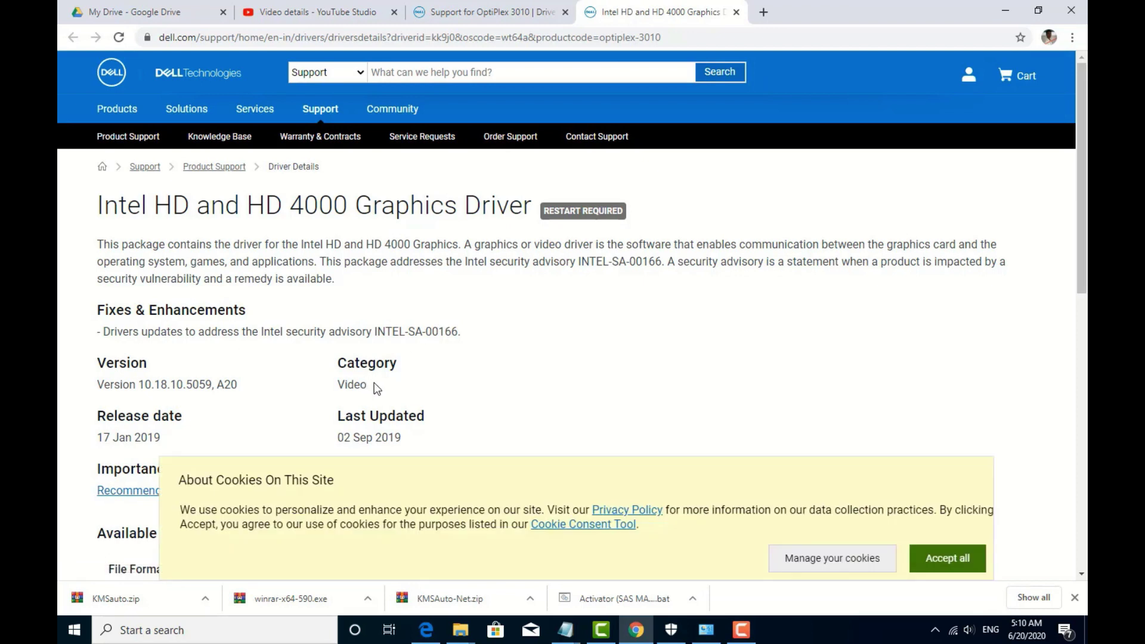
scroll(377, 389, "down", 1)
scroll(209, 293, "down", 1)
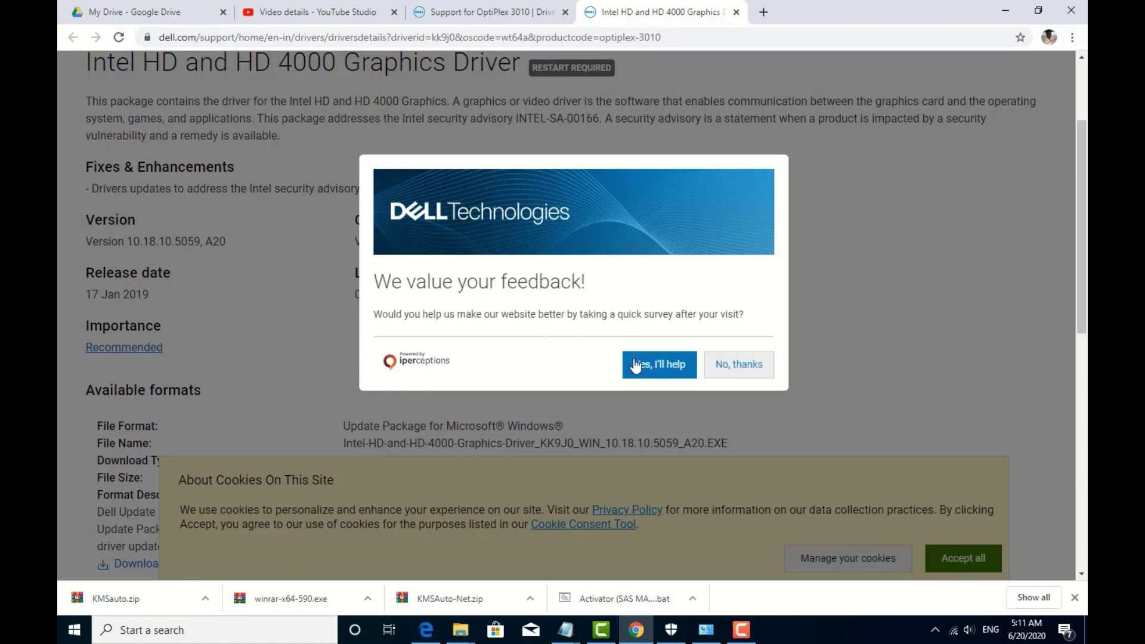
left_click(733, 365)
scroll(474, 358, "down", 9)
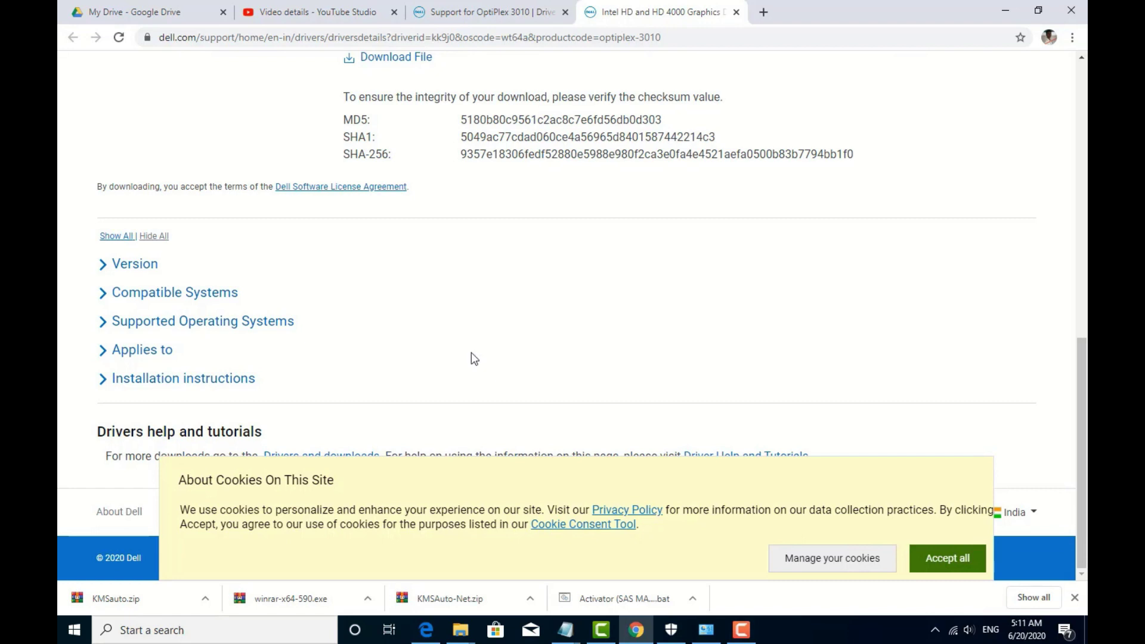
scroll(471, 358, "up", 2)
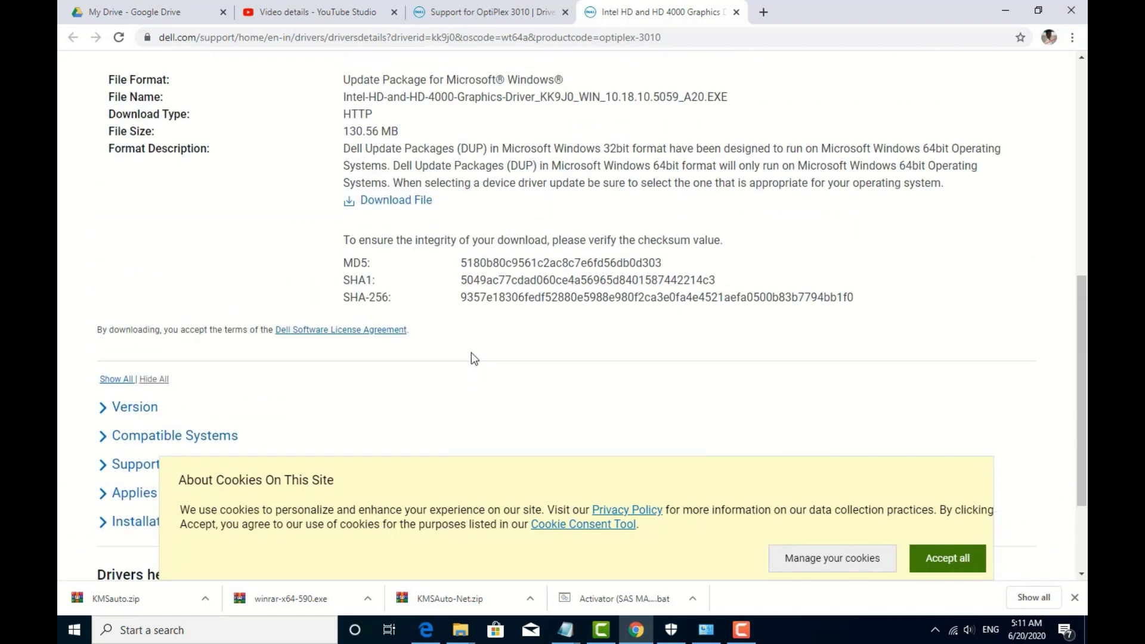
Download the Intel HD graphics driver EXE and view it on Chrome's Downloads page
left_click(391, 201)
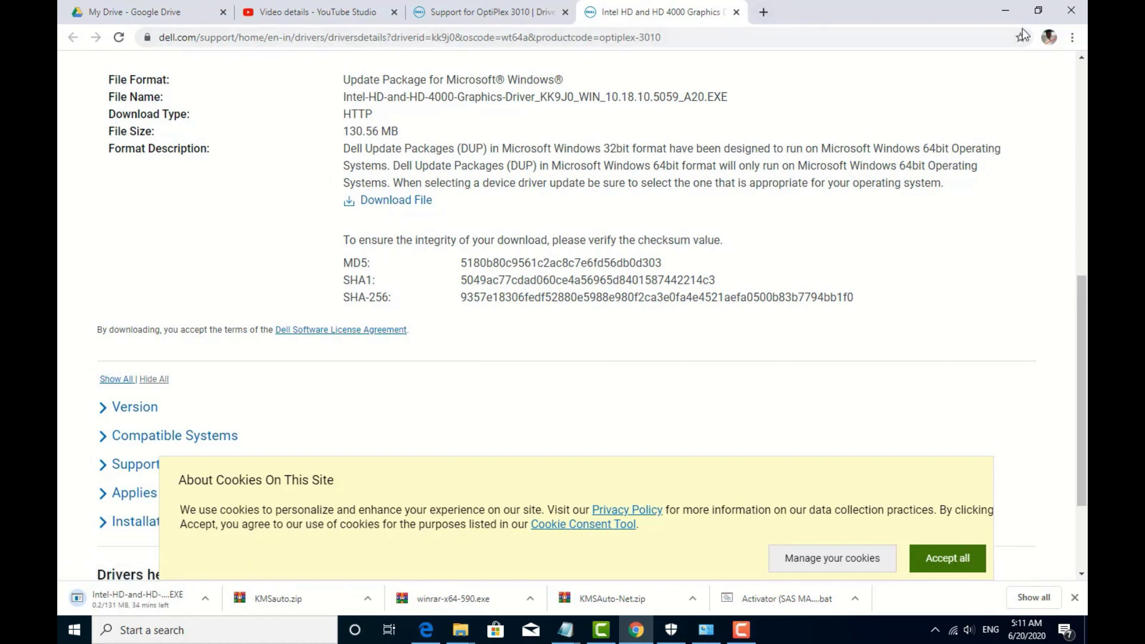
left_click(1071, 39)
left_click(969, 136)
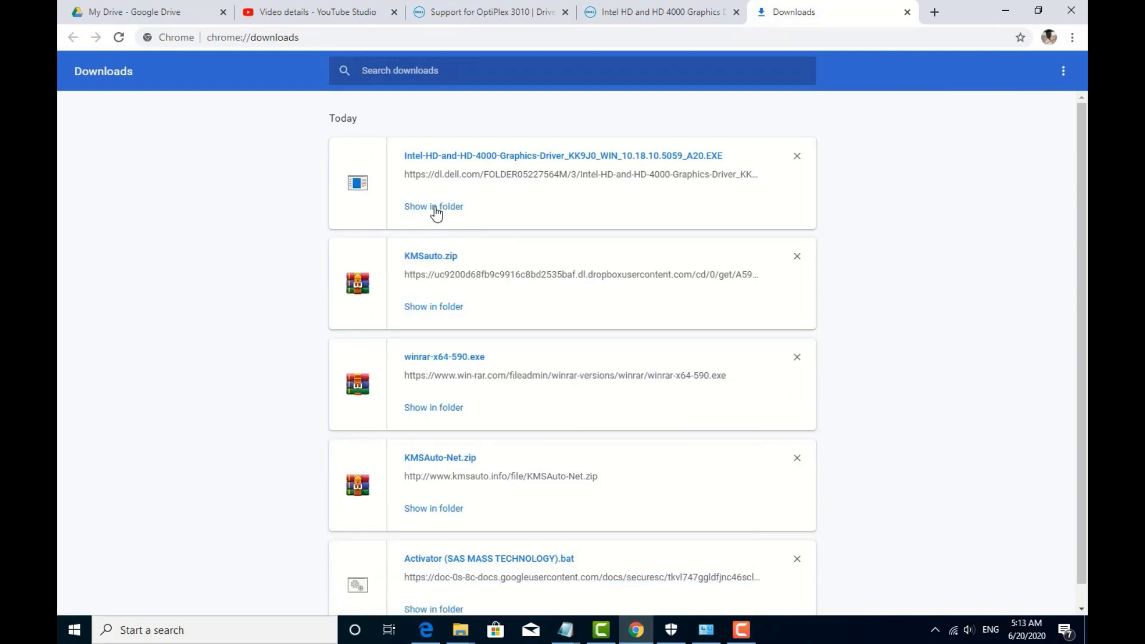
Show the downloaded Intel driver EXE in its folder and run it as administrator
left_click(434, 207)
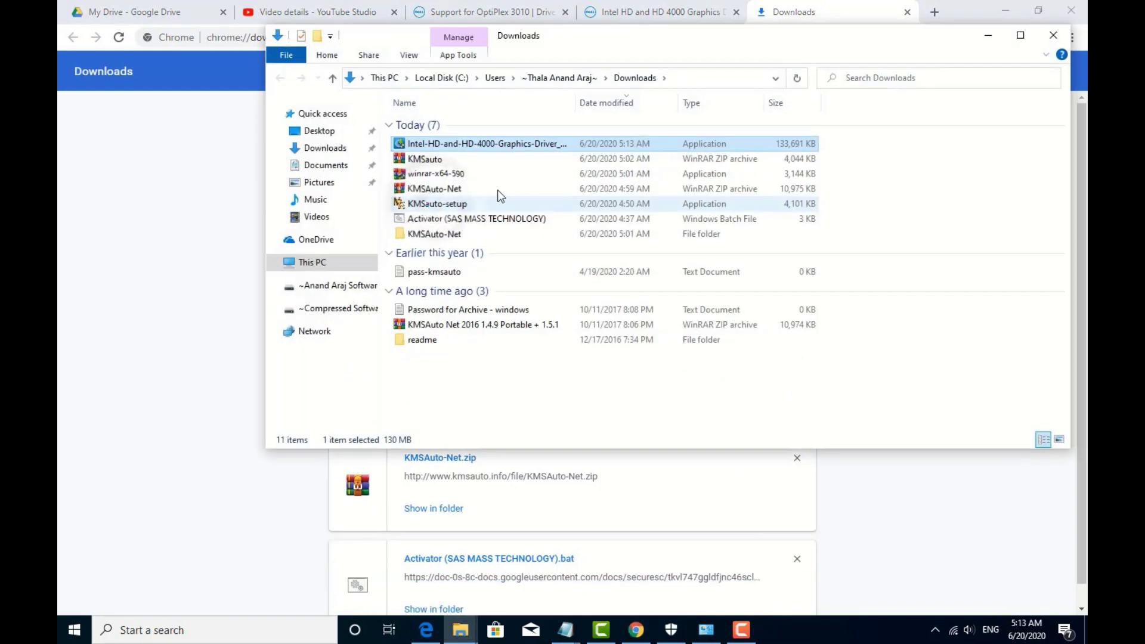
right_click(471, 146)
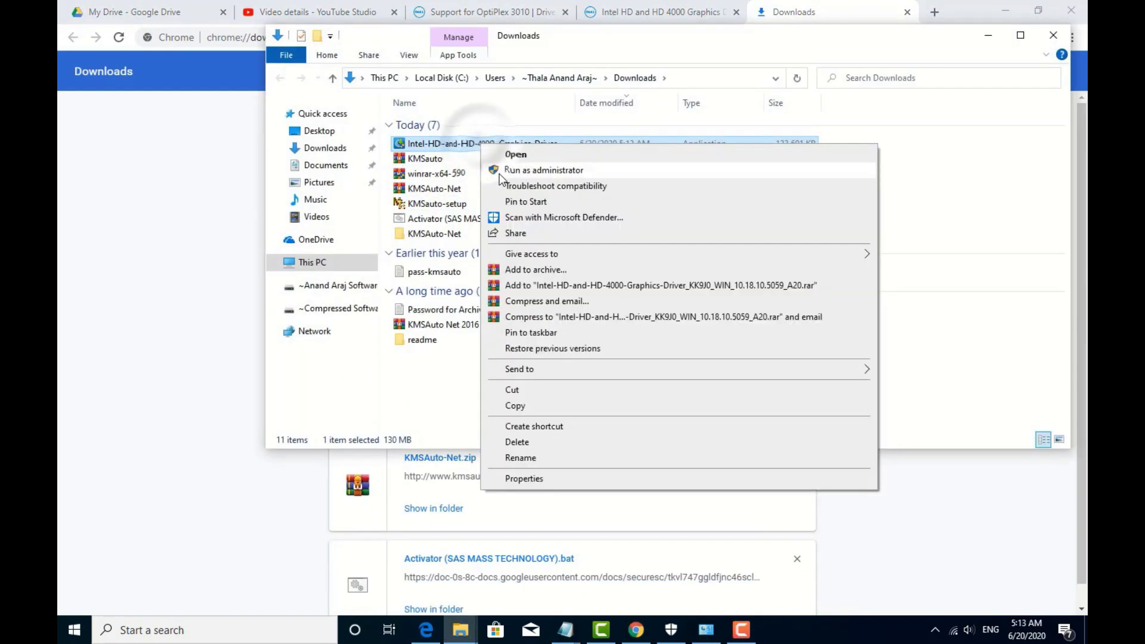
left_click(495, 173)
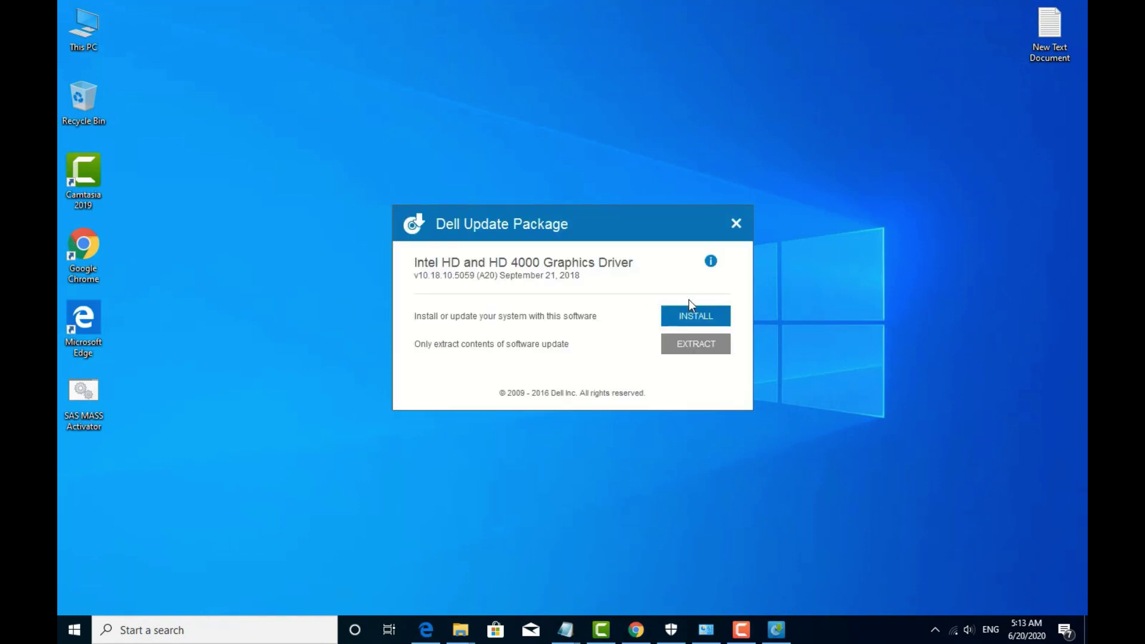
Start the Intel graphics driver install, accept the license agreement and begin installation
left_click(709, 319)
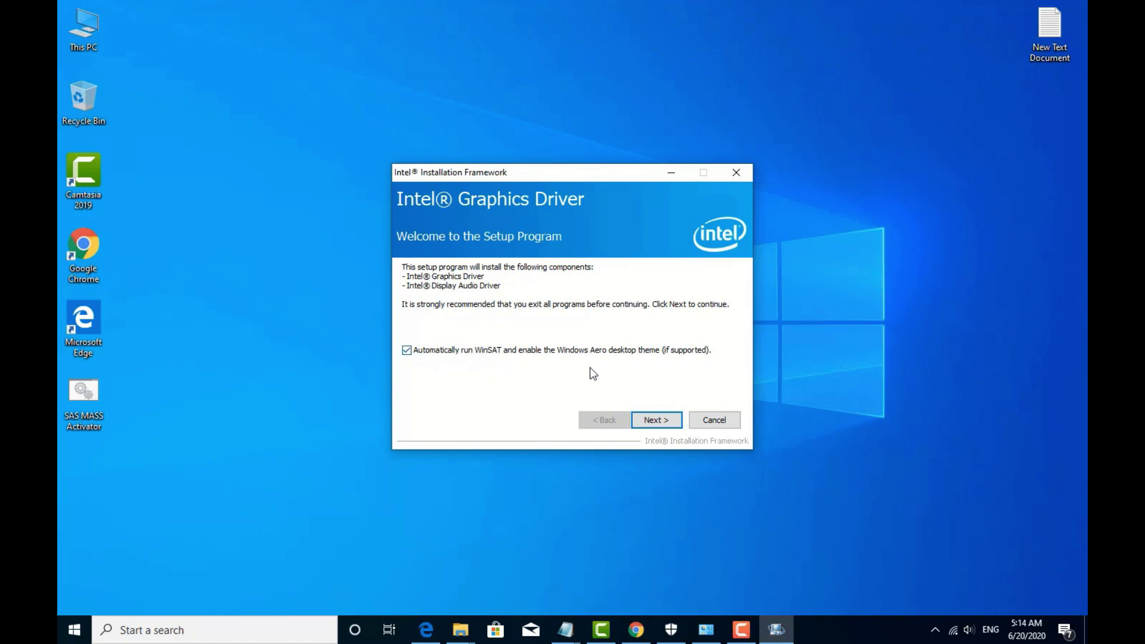
left_click(656, 420)
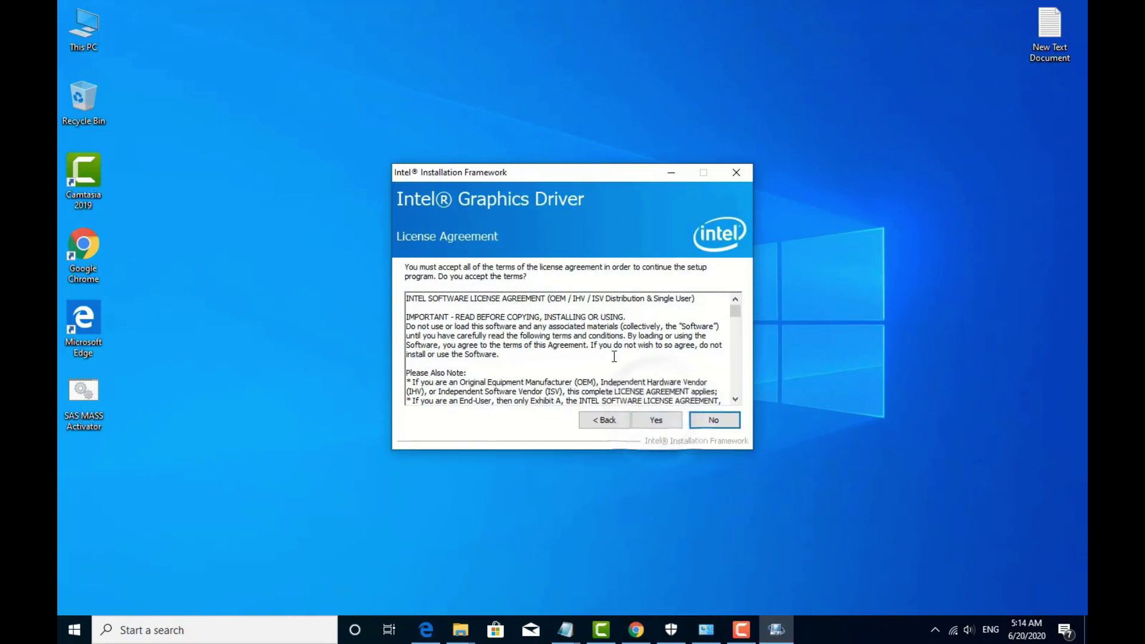
left_click_drag(733, 318, 742, 420)
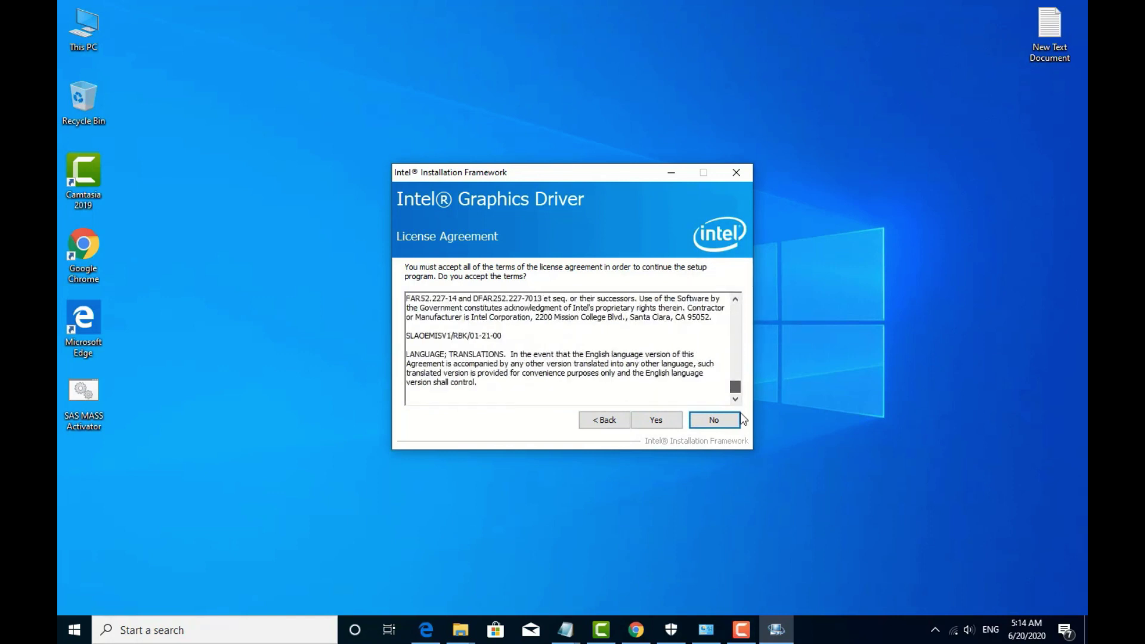
left_click(652, 422)
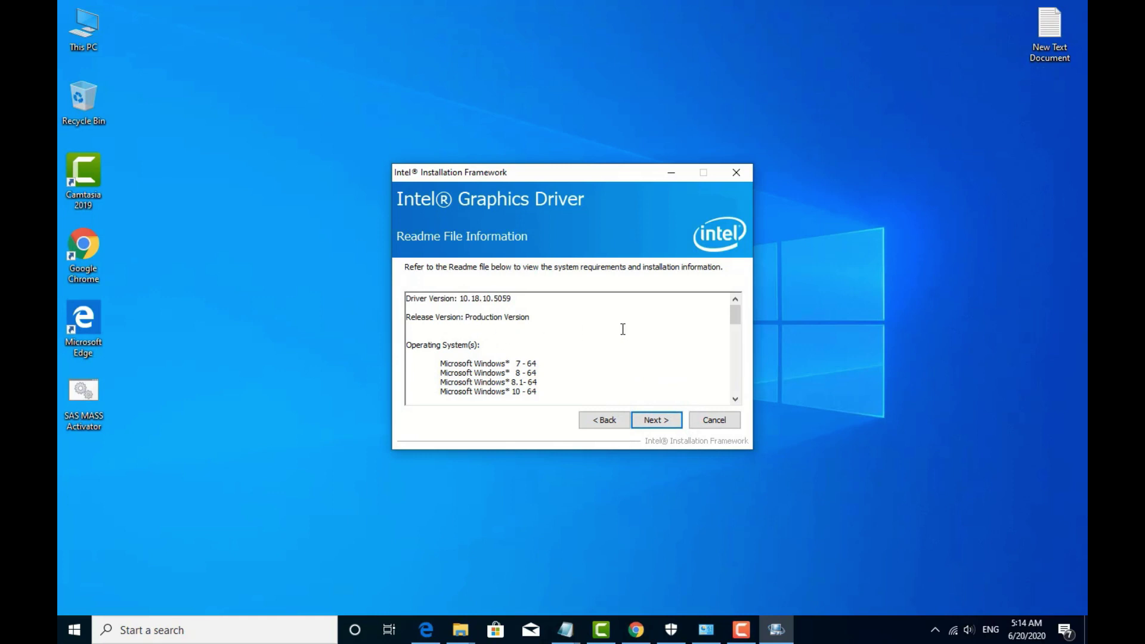
left_click_drag(733, 318, 750, 378)
left_click(652, 421)
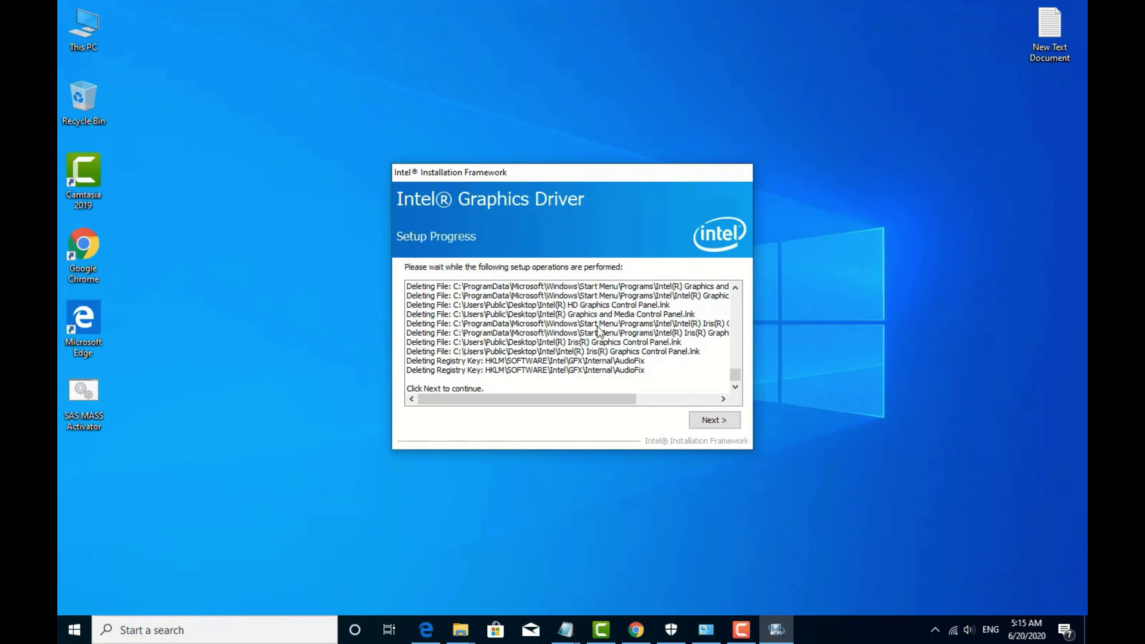
Finish setup with 'No, restart later' and close the Dell update success dialog
right_click(966, 182)
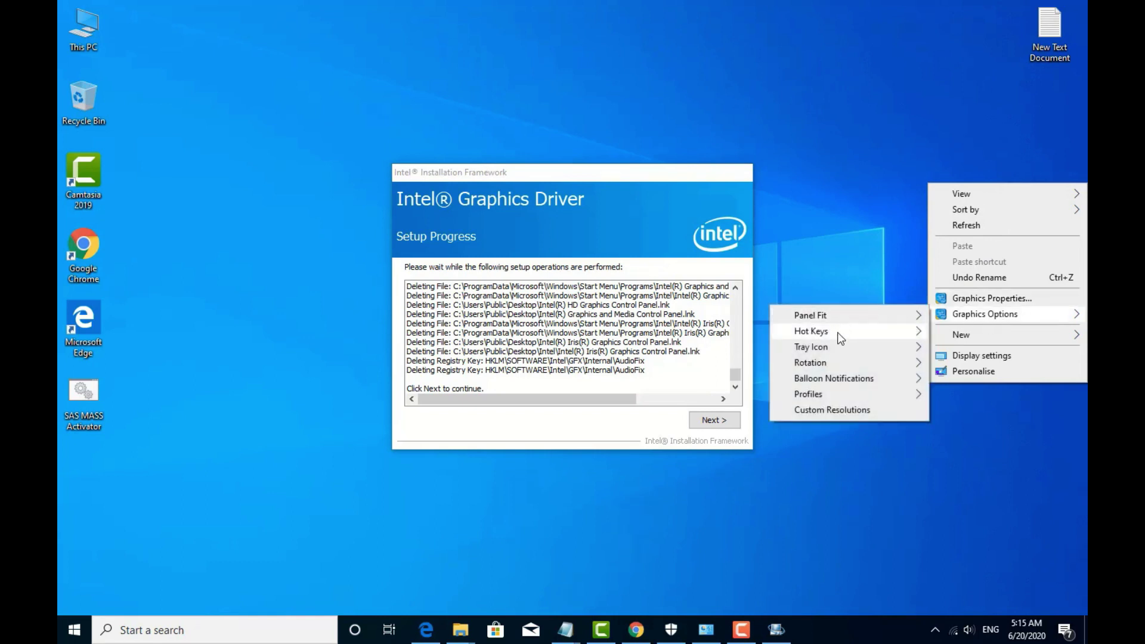
left_click(800, 258)
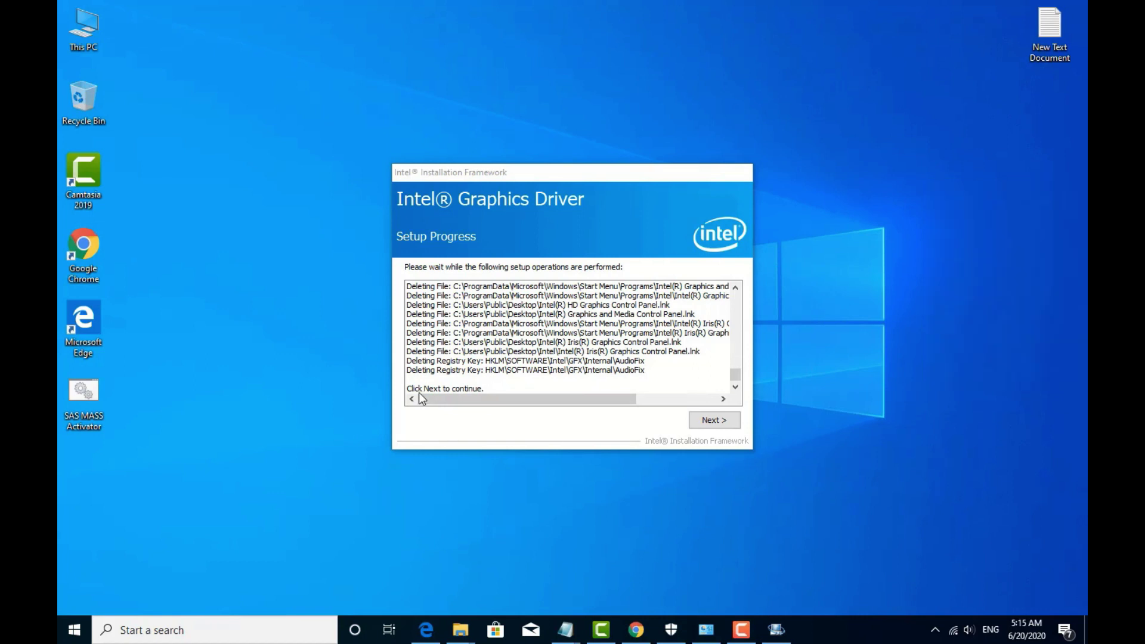
left_click(715, 421)
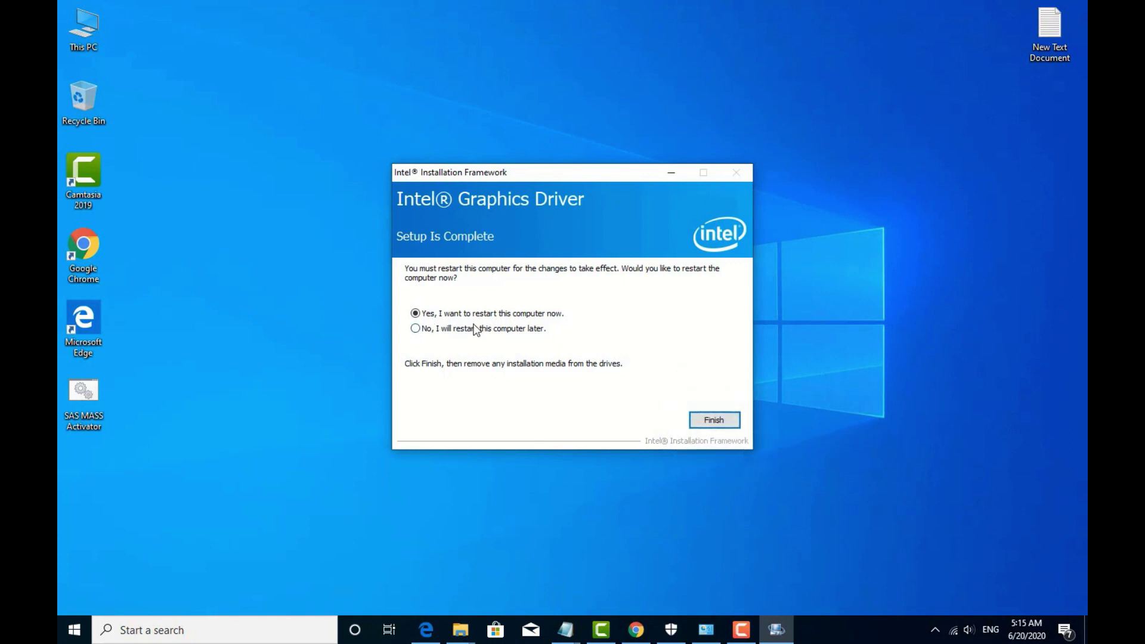
left_click(416, 313)
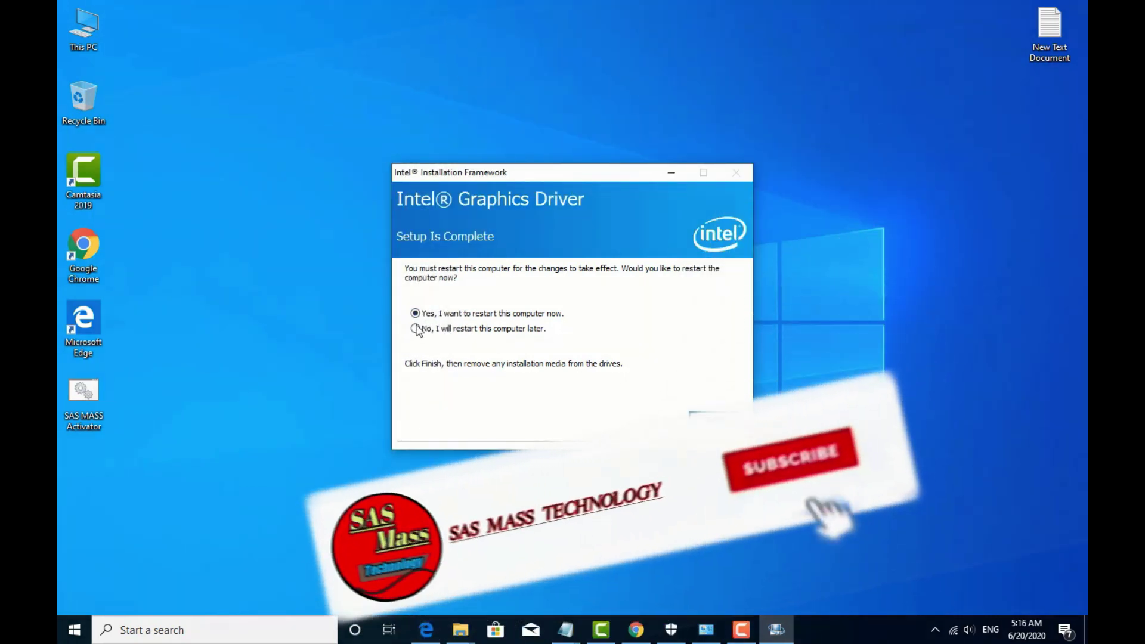
left_click(471, 329)
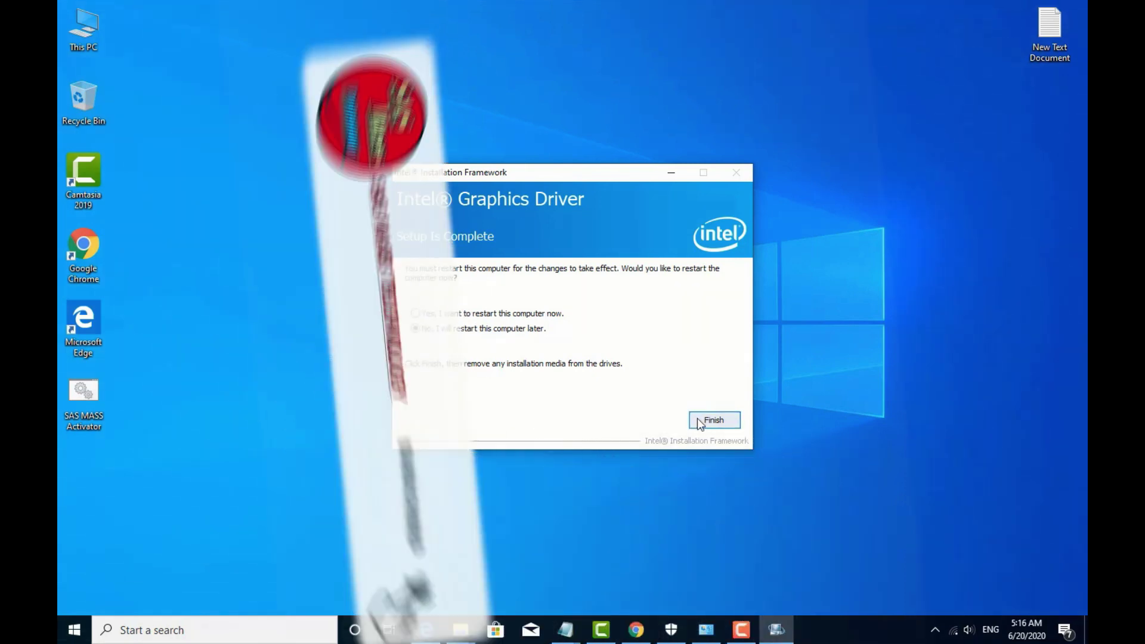
left_click(698, 419)
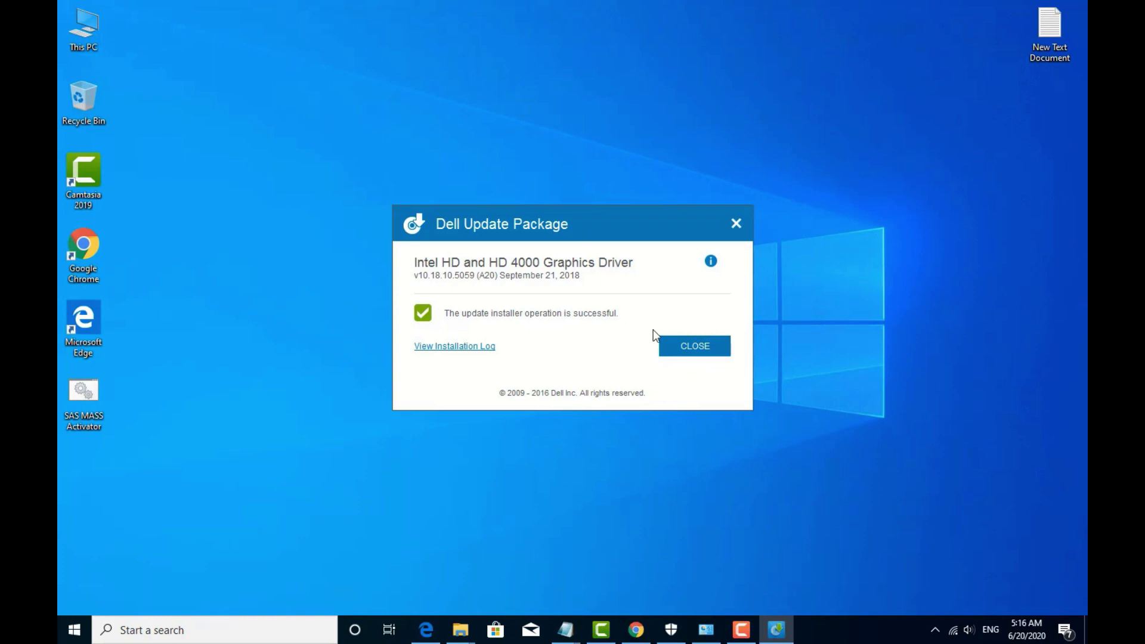
left_click(694, 352)
Refresh the Windows desktop several times from its context menu
right_click(600, 272)
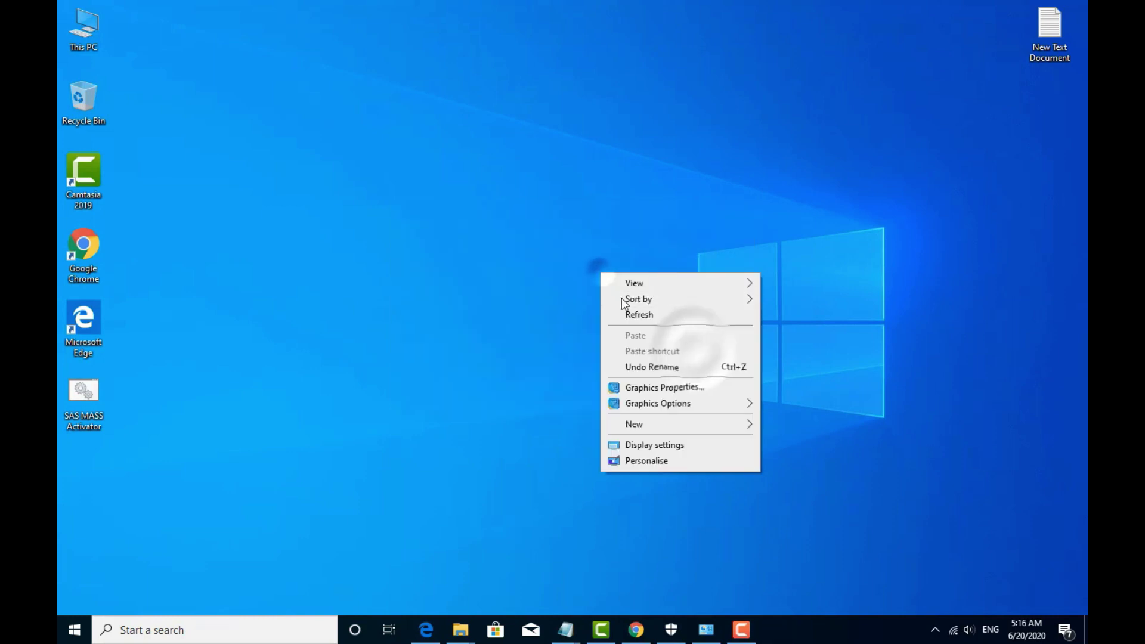
left_click(626, 312)
right_click(524, 245)
left_click(564, 292)
right_click(529, 255)
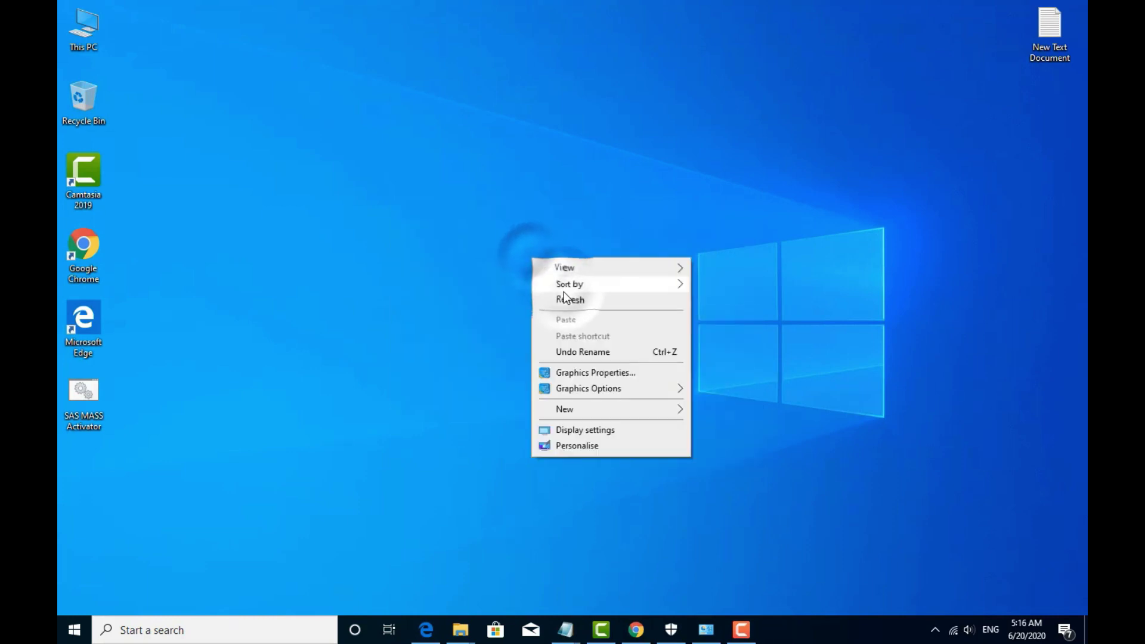
left_click(569, 299)
right_click(531, 263)
left_click(565, 306)
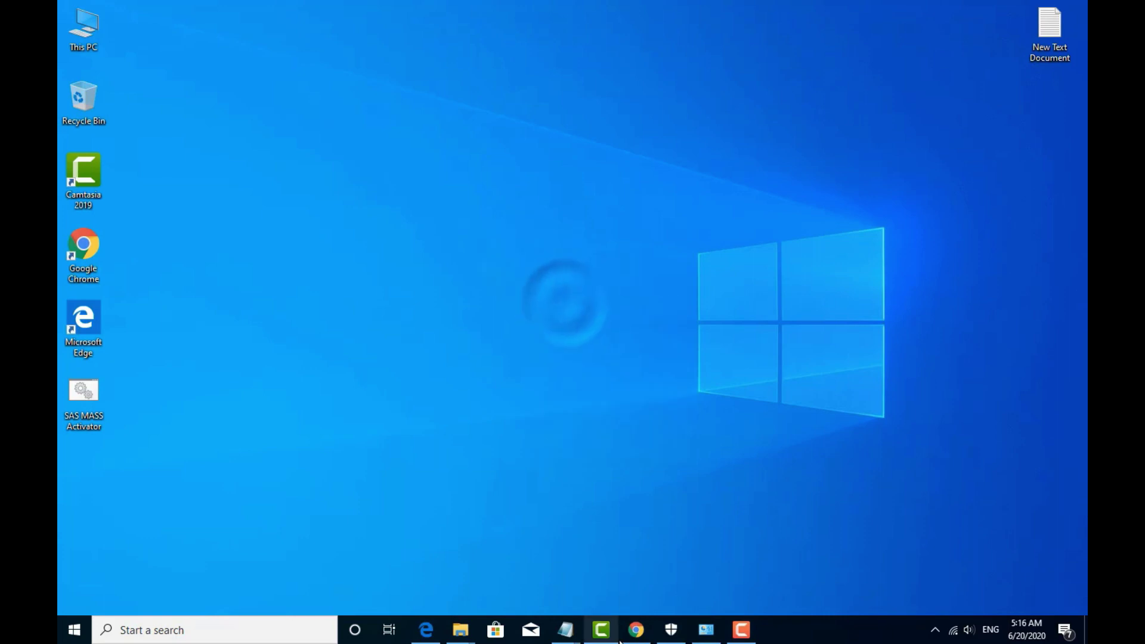
Search Google for 'intel graphics driver' in a new tab and open Intel's Downloads for Graphics result
left_click(636, 629)
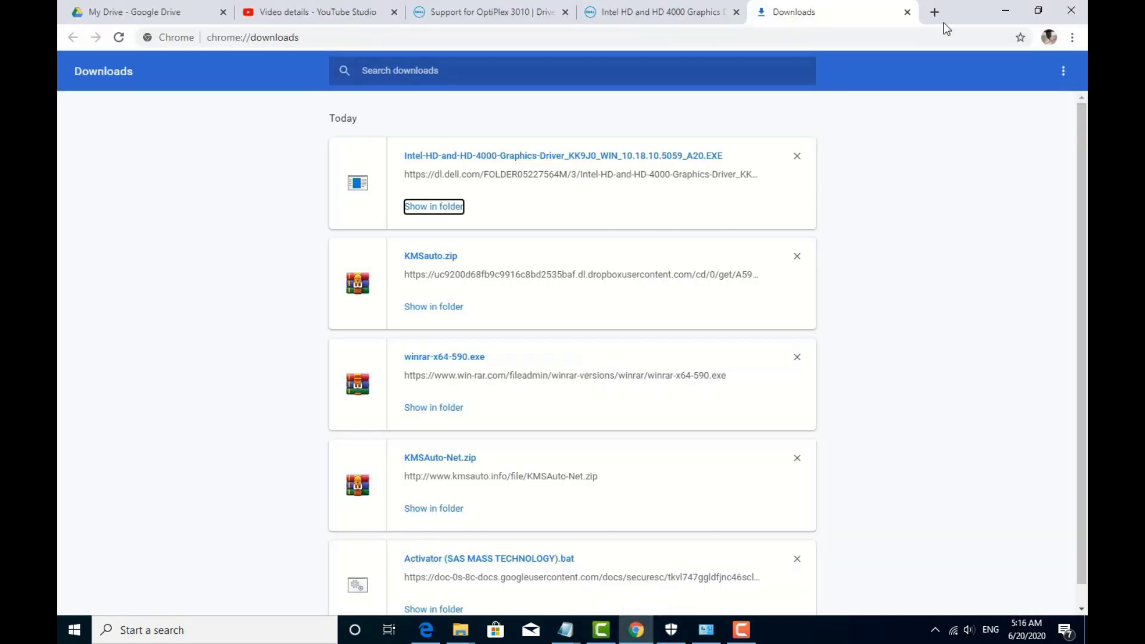
left_click(934, 12)
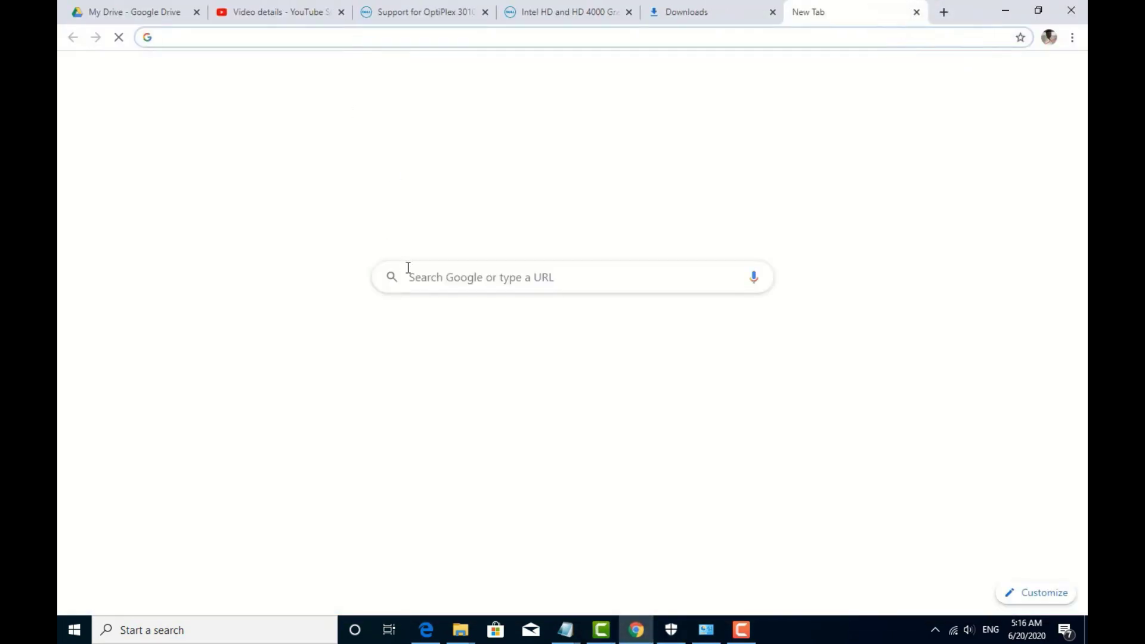
left_click(495, 359)
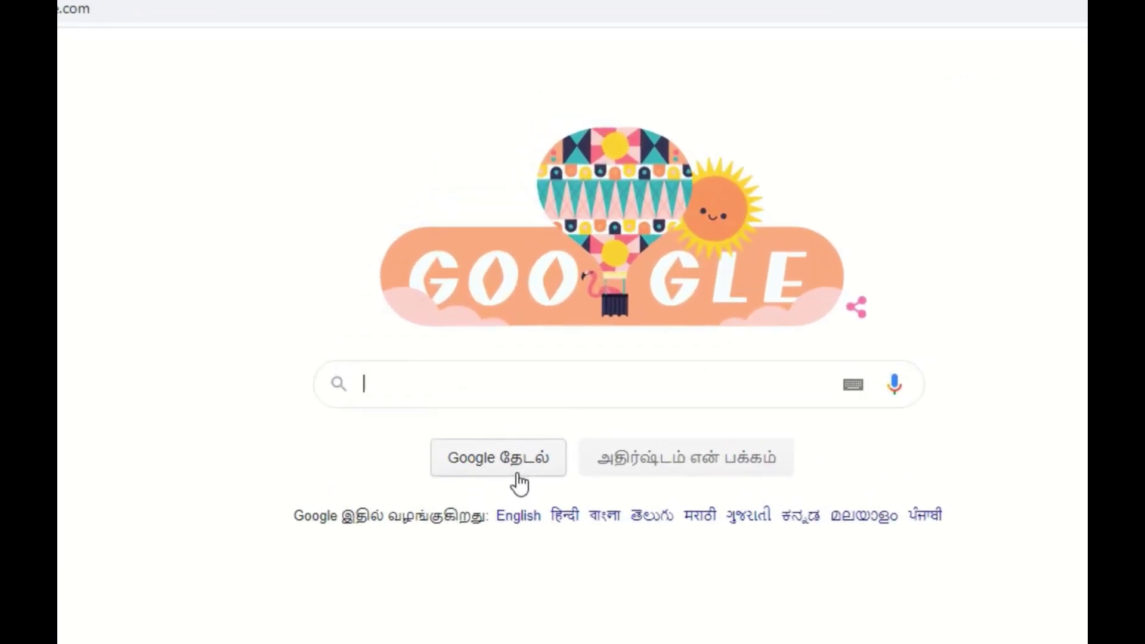
type("intel gr")
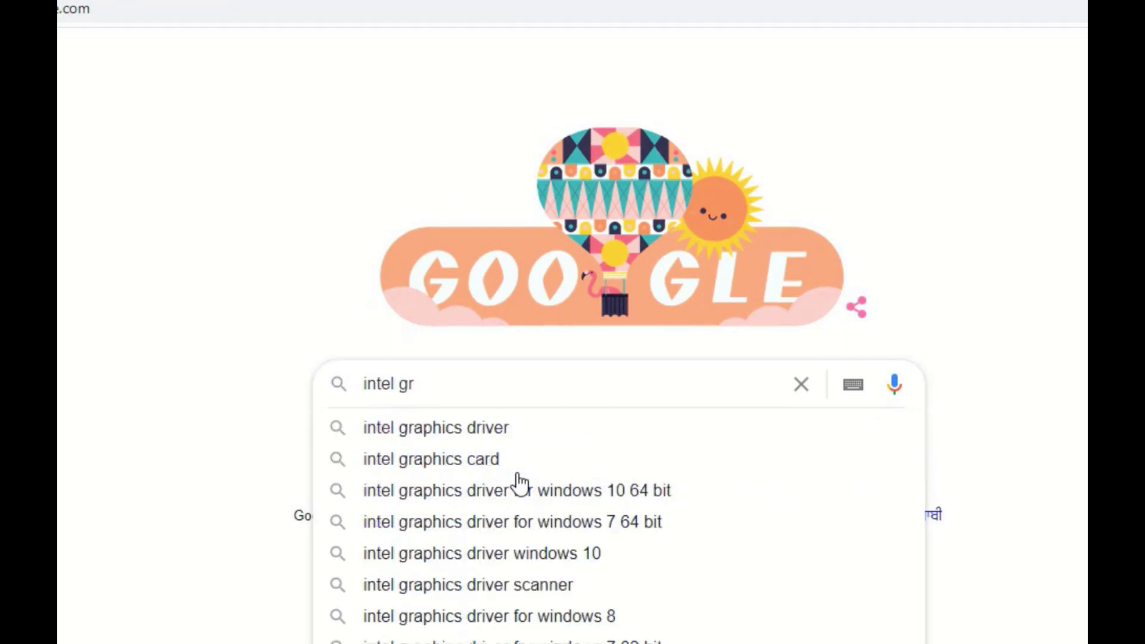
key("Down")
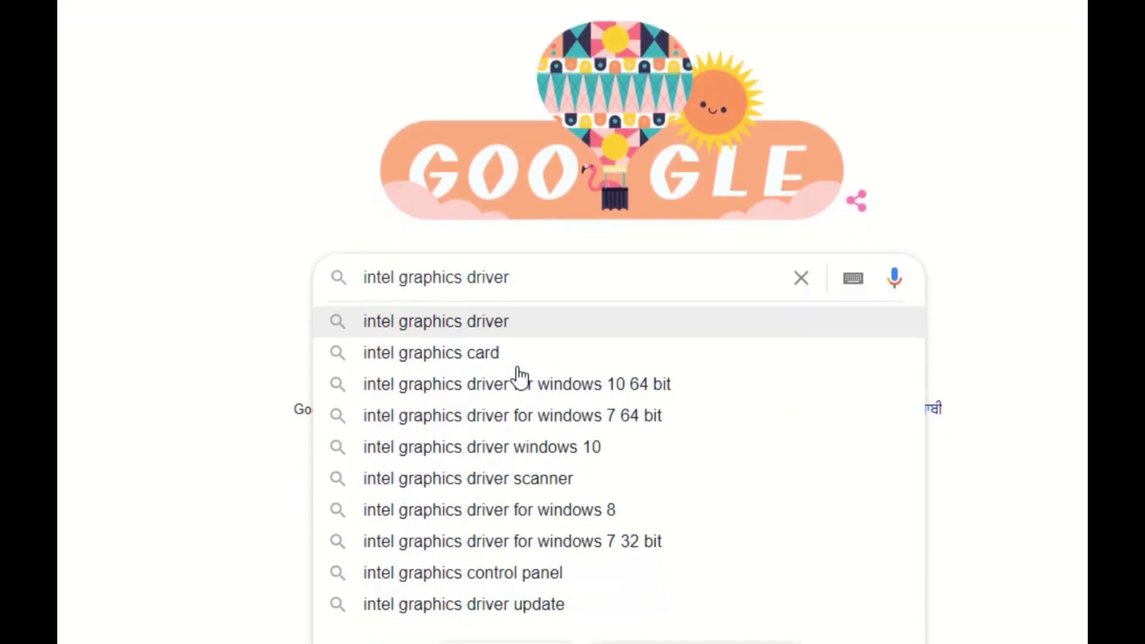
key("Escape")
left_click(512, 365)
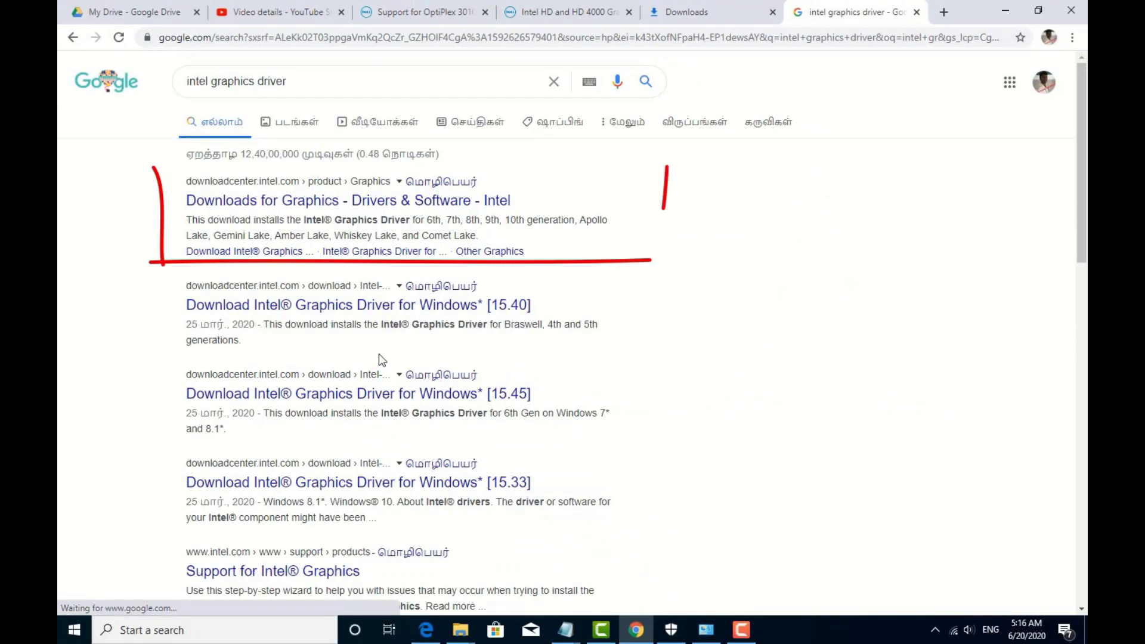
left_click(263, 202)
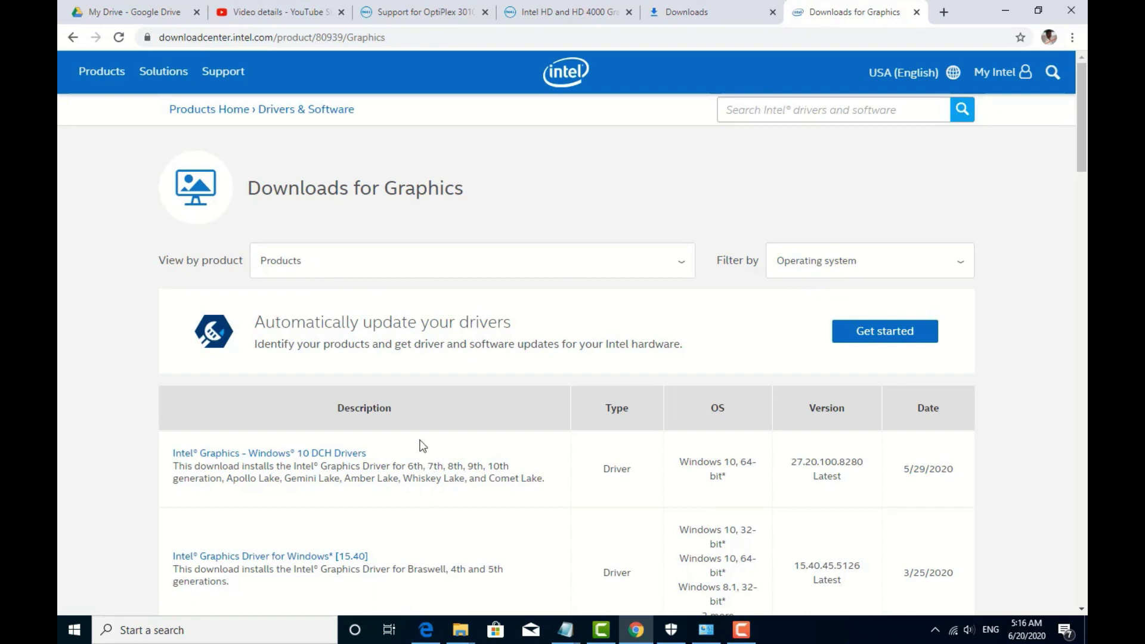
Filter Intel's graphics downloads to 3rd Generation processor graphics
left_click(412, 274)
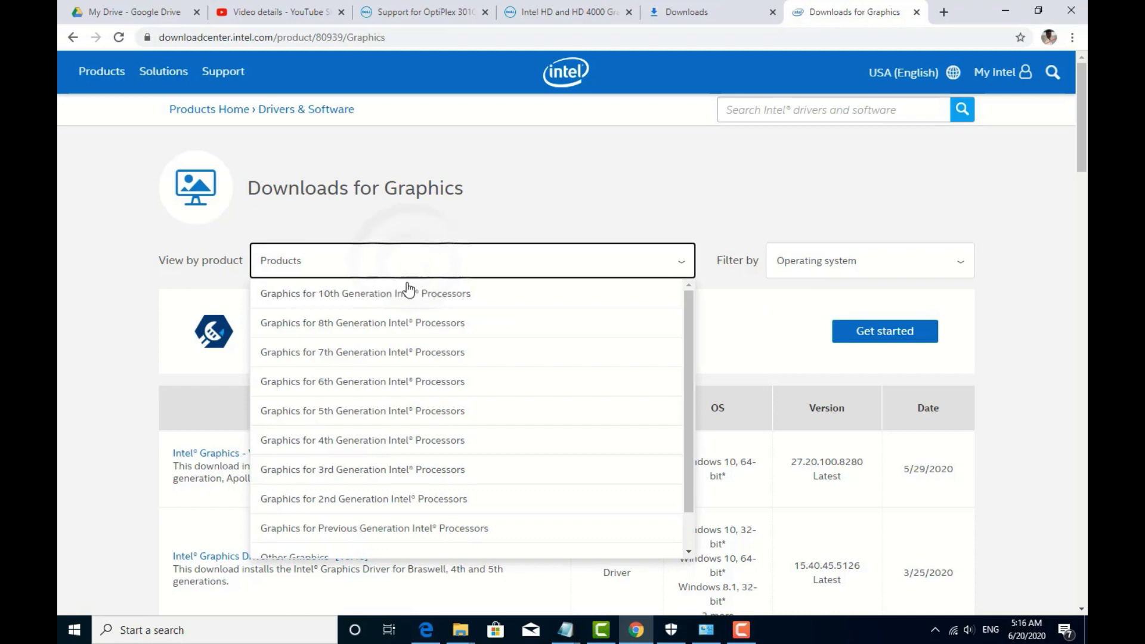
scroll(363, 382, "down", 1)
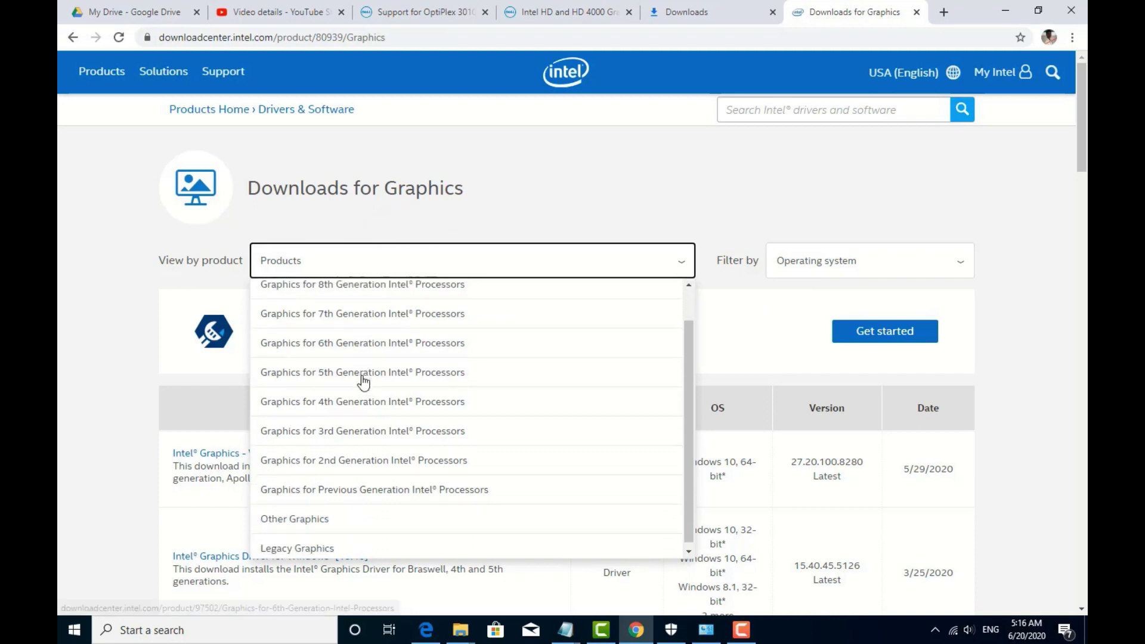
left_click(366, 427)
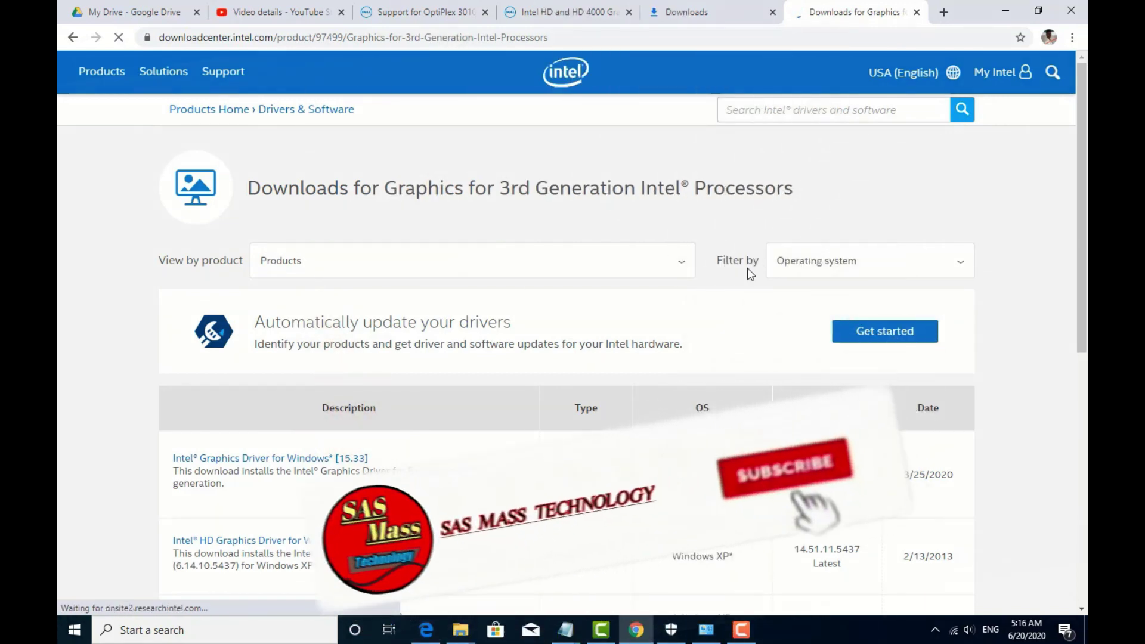
scroll(704, 286, "down", 3)
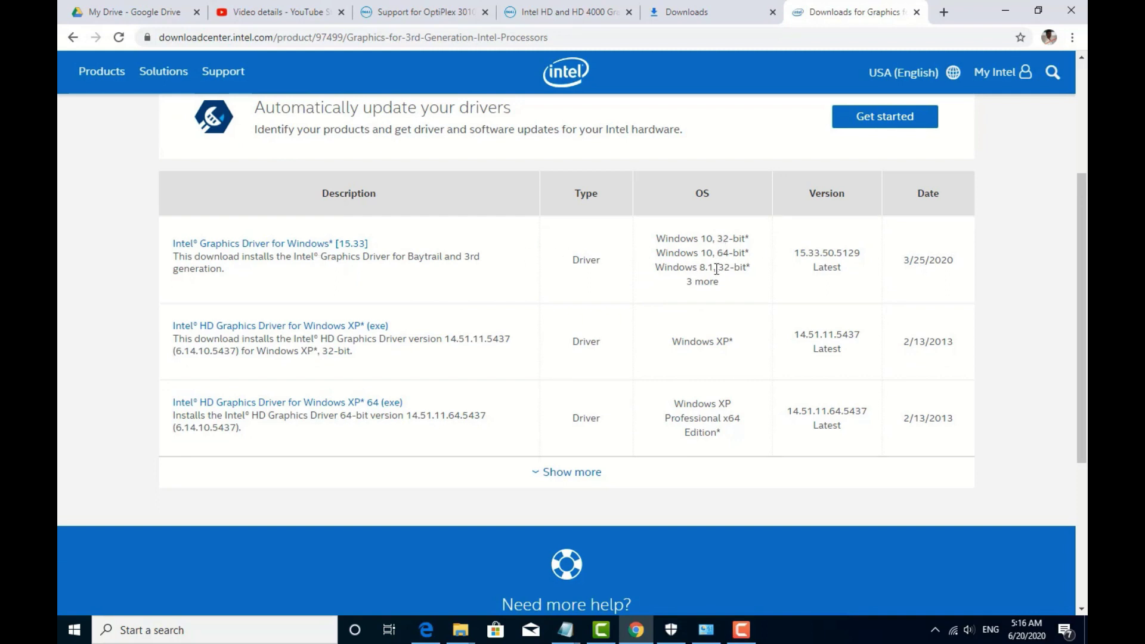
Open the Intel Graphics Driver for Windows [15.33] page and review its valid products, including Core i3-3220
left_click(331, 243)
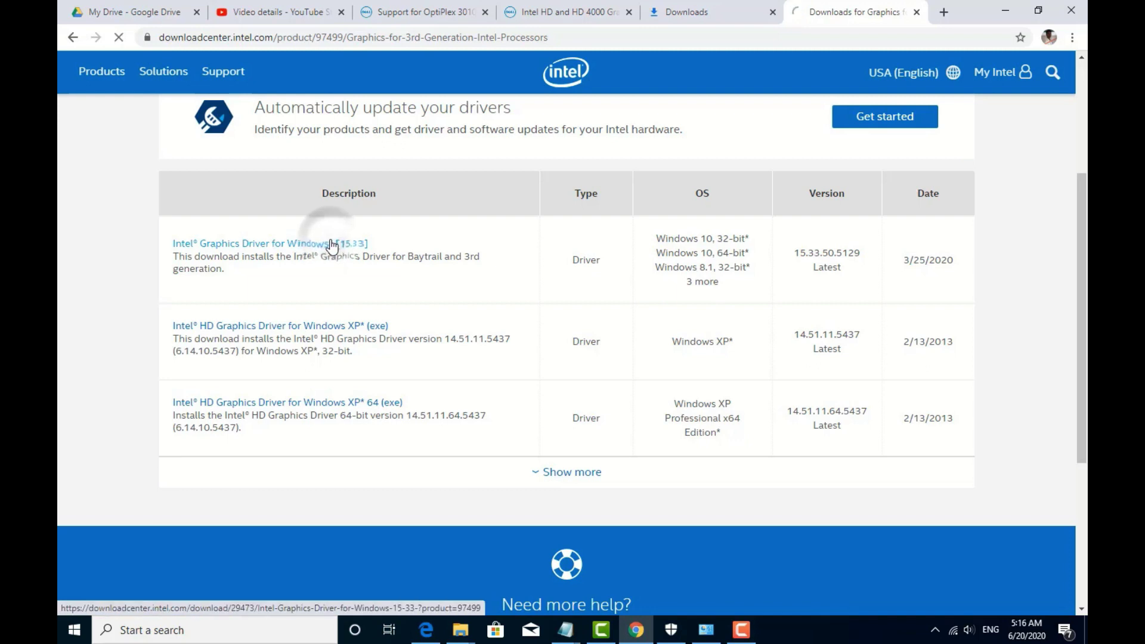
scroll(358, 286, "down", 7)
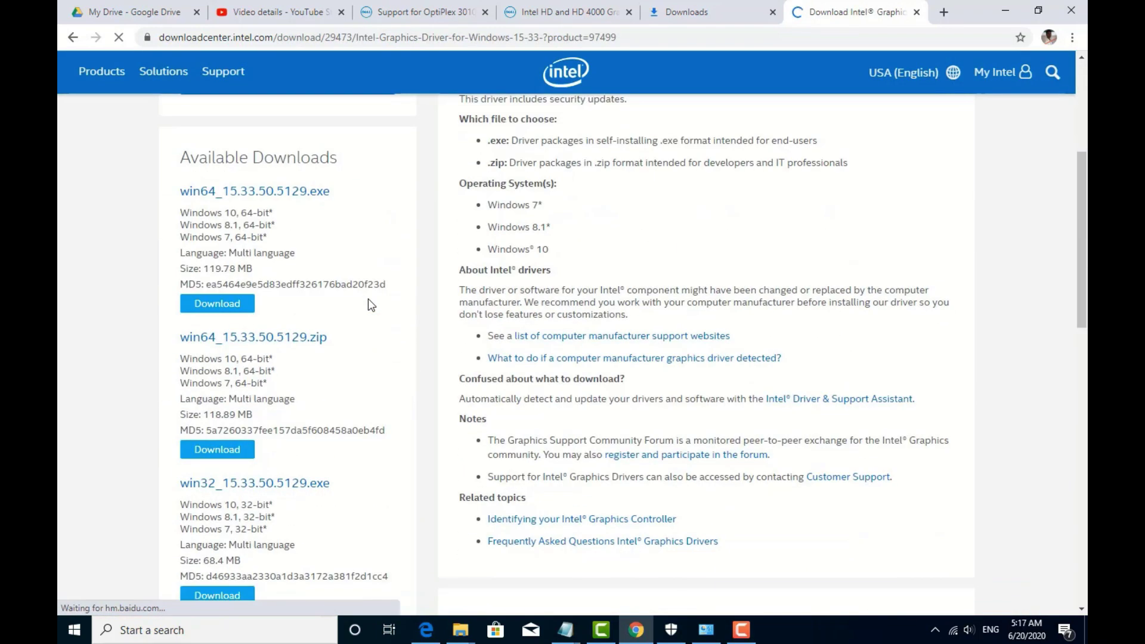
scroll(458, 276, "up", 2)
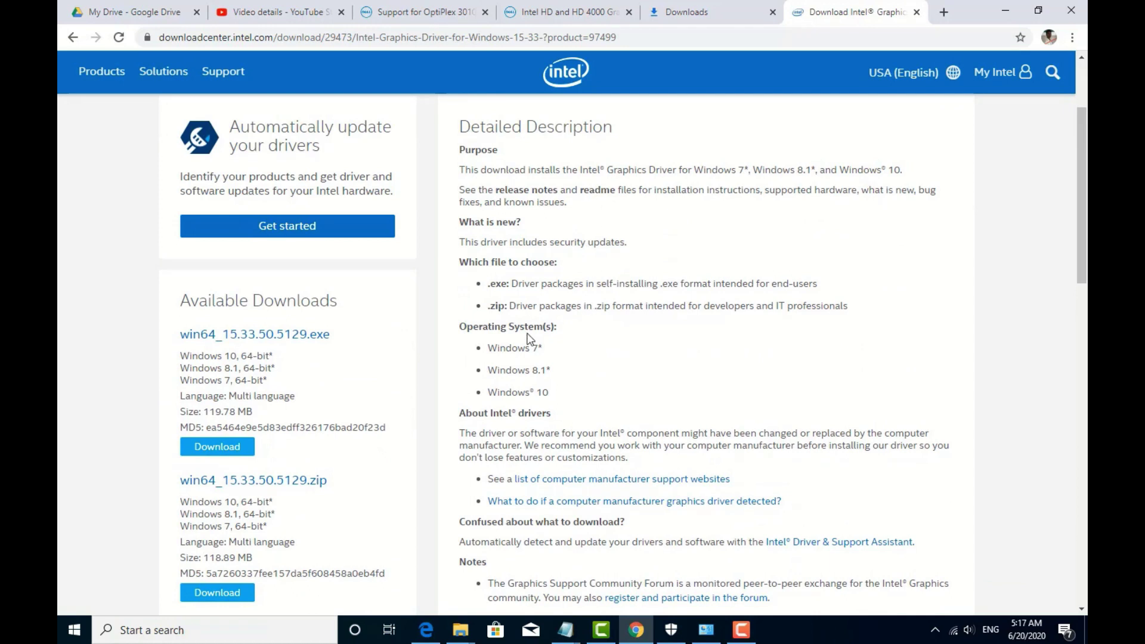
scroll(597, 414, "down", 3)
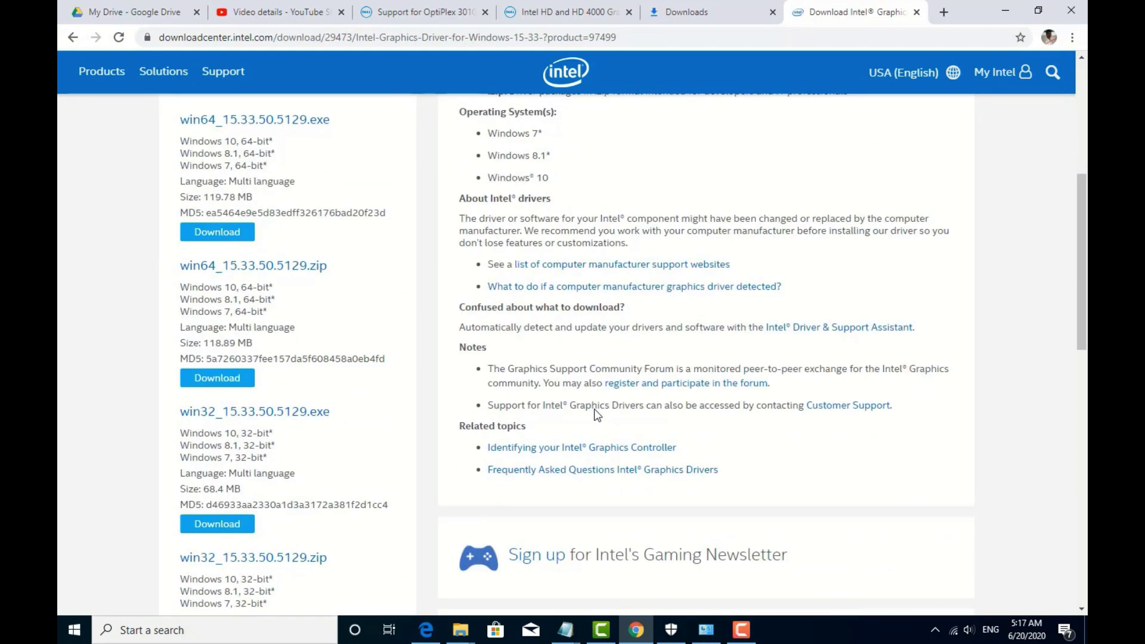
scroll(596, 415, "down", 6)
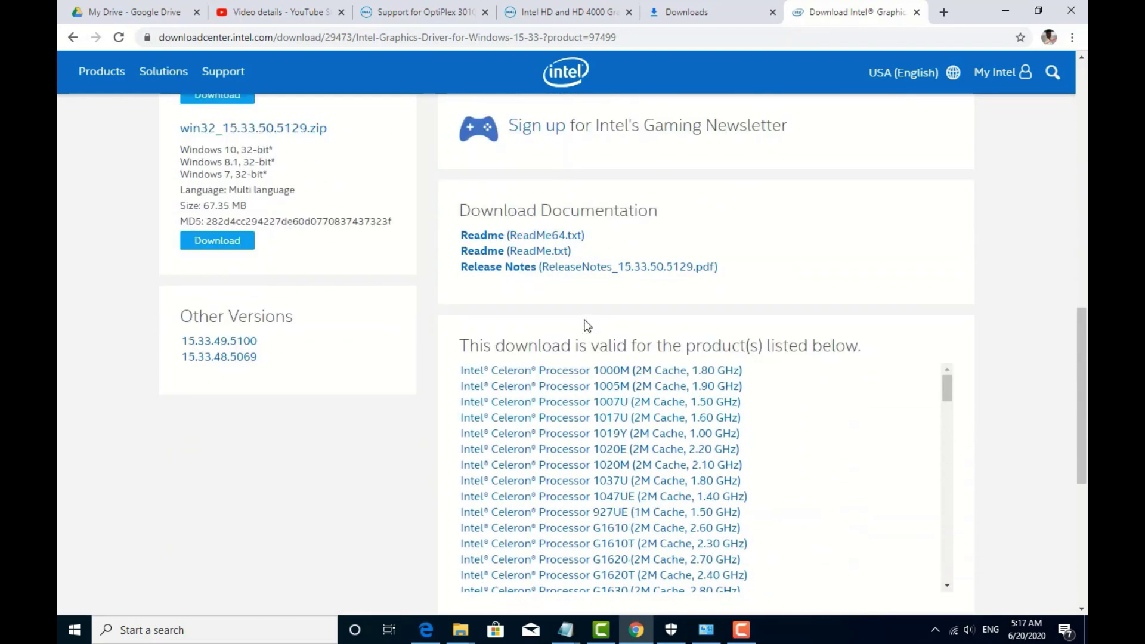
scroll(587, 325, "down", 1)
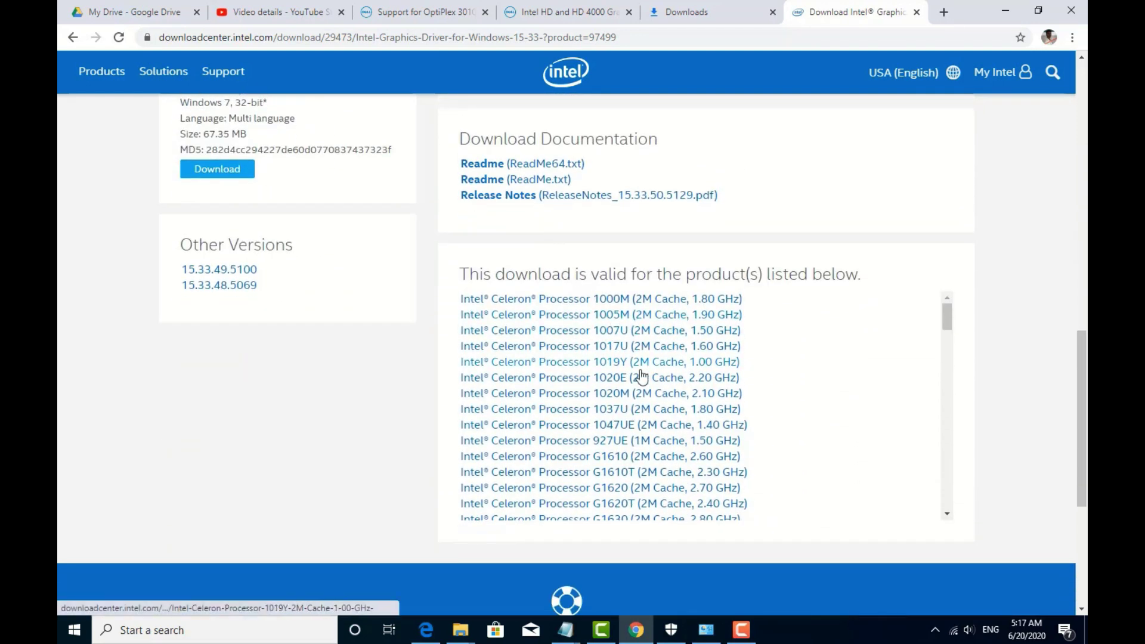
scroll(629, 401, "down", 5)
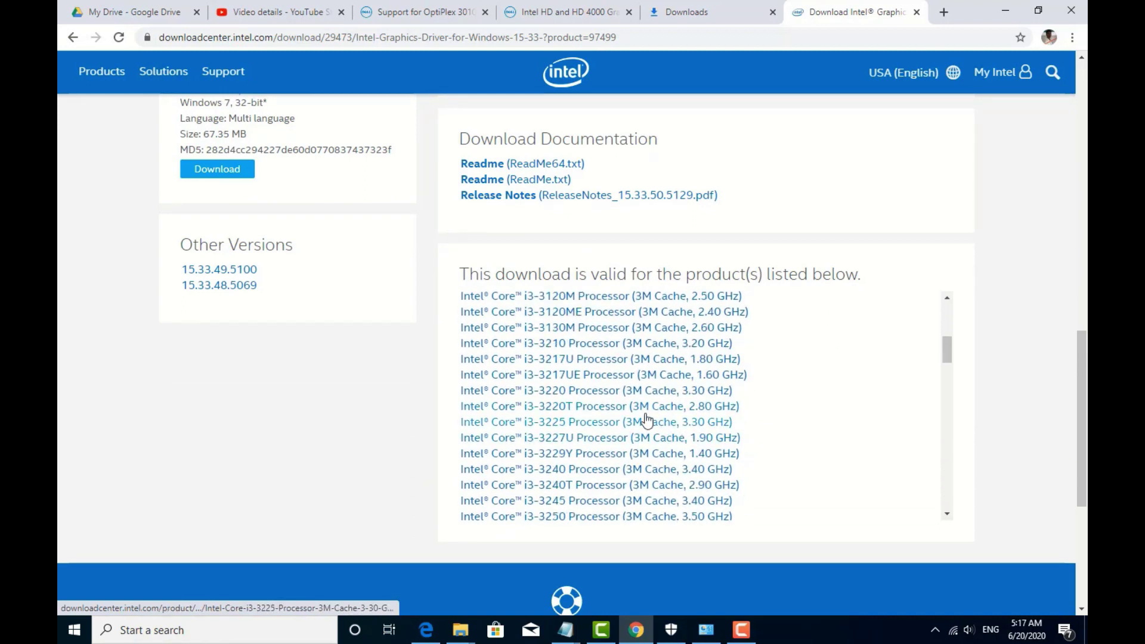
Confirm in This PC's System properties that the processor is Core i3-3220 @ 3.30GHz, then return to Chrome
key("super+d")
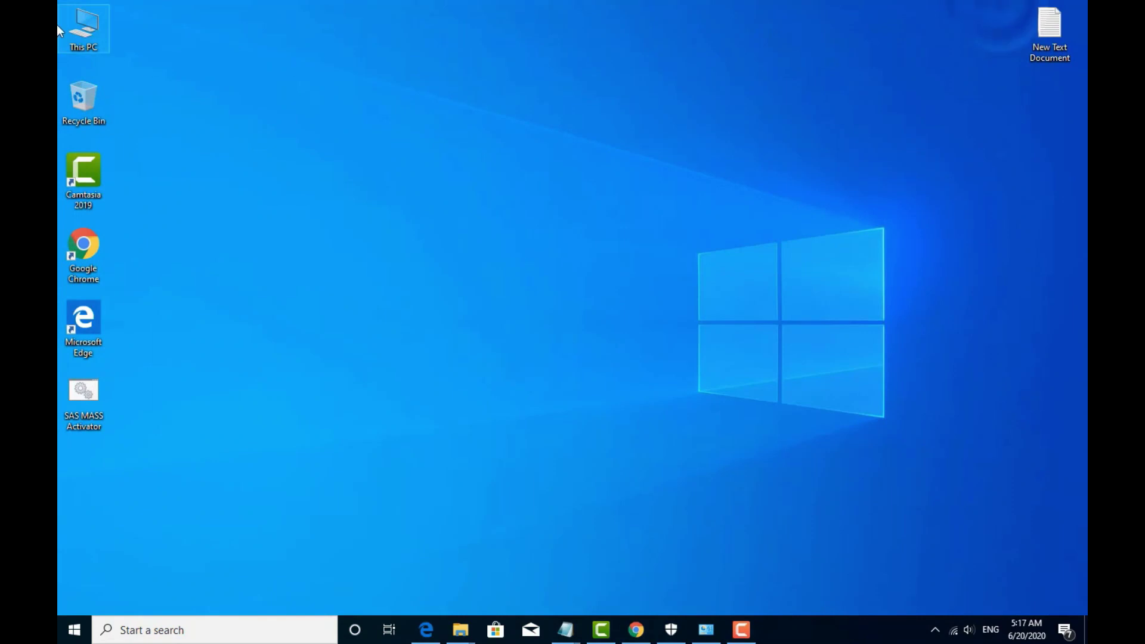
right_click(87, 23)
left_click(128, 180)
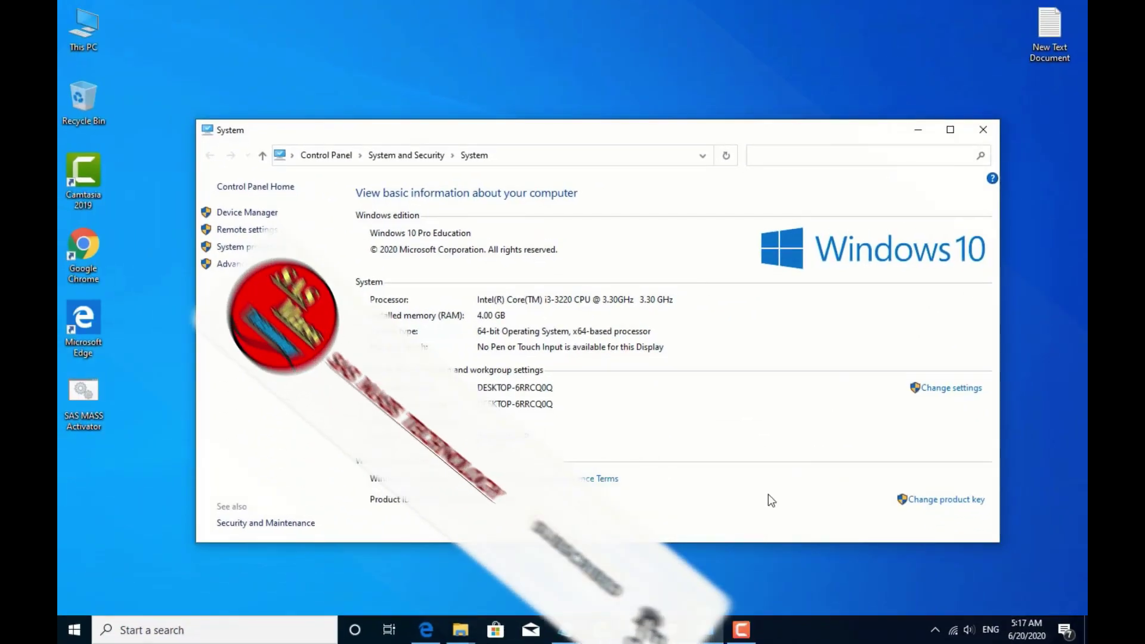
left_click(636, 629)
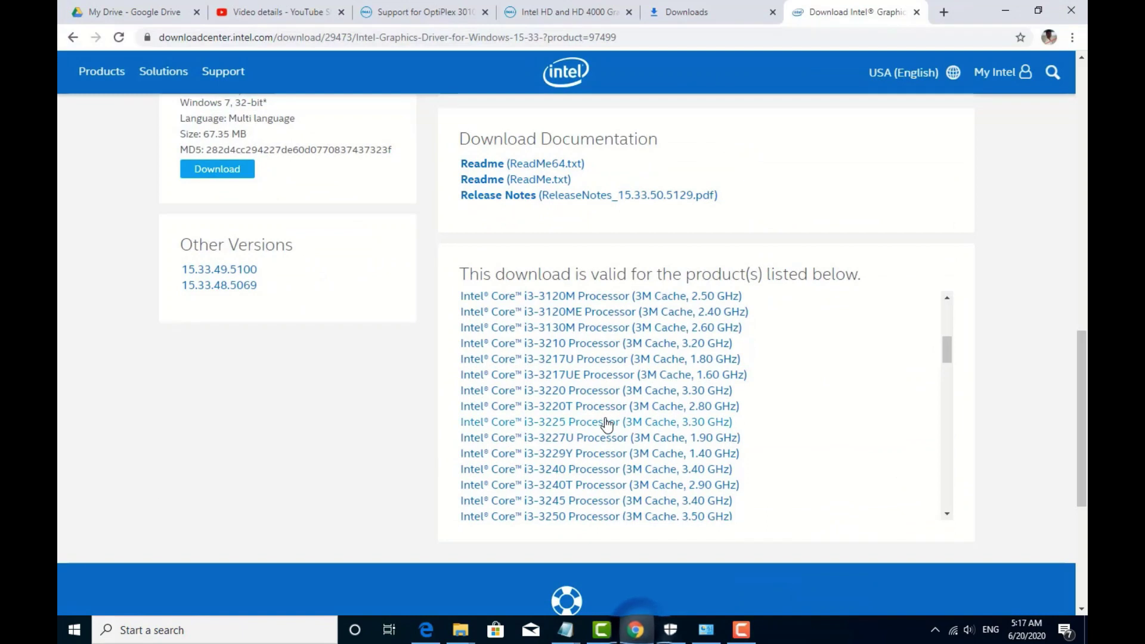
Open the Intel Core i3-3220 Processor downloads page and look through its downloads table
left_click(577, 403)
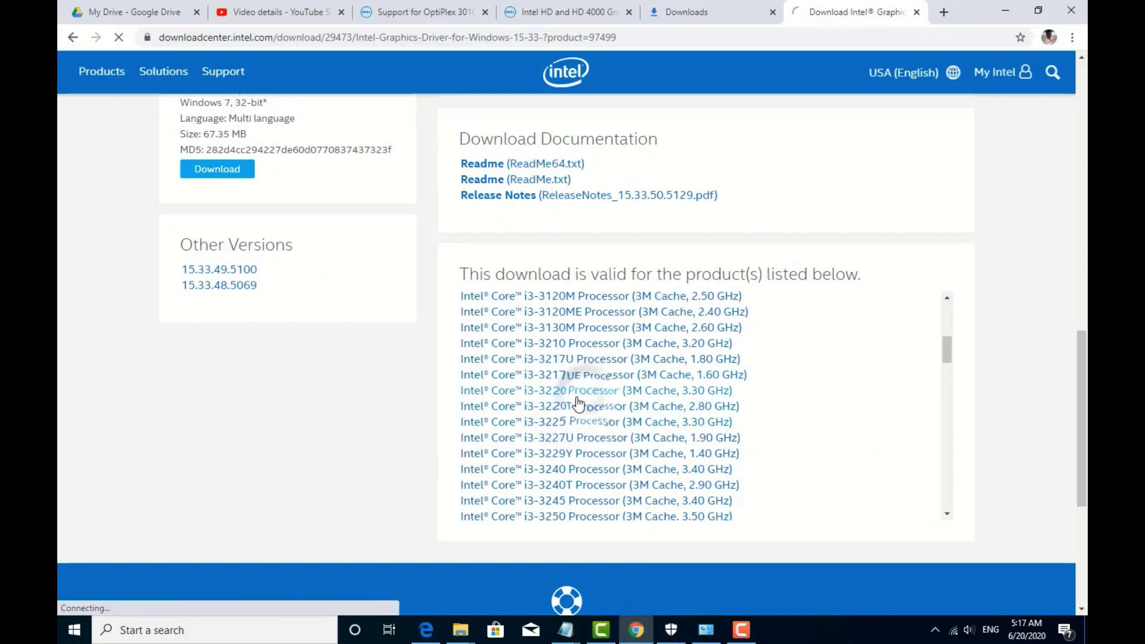
left_click(610, 395)
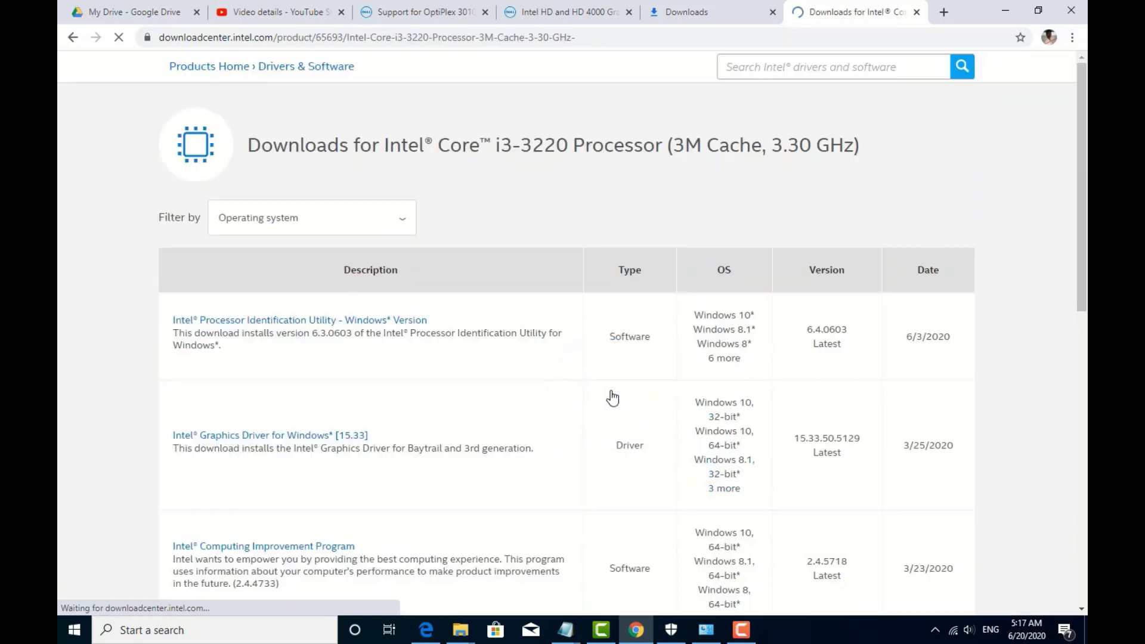
scroll(398, 398, "down", 2)
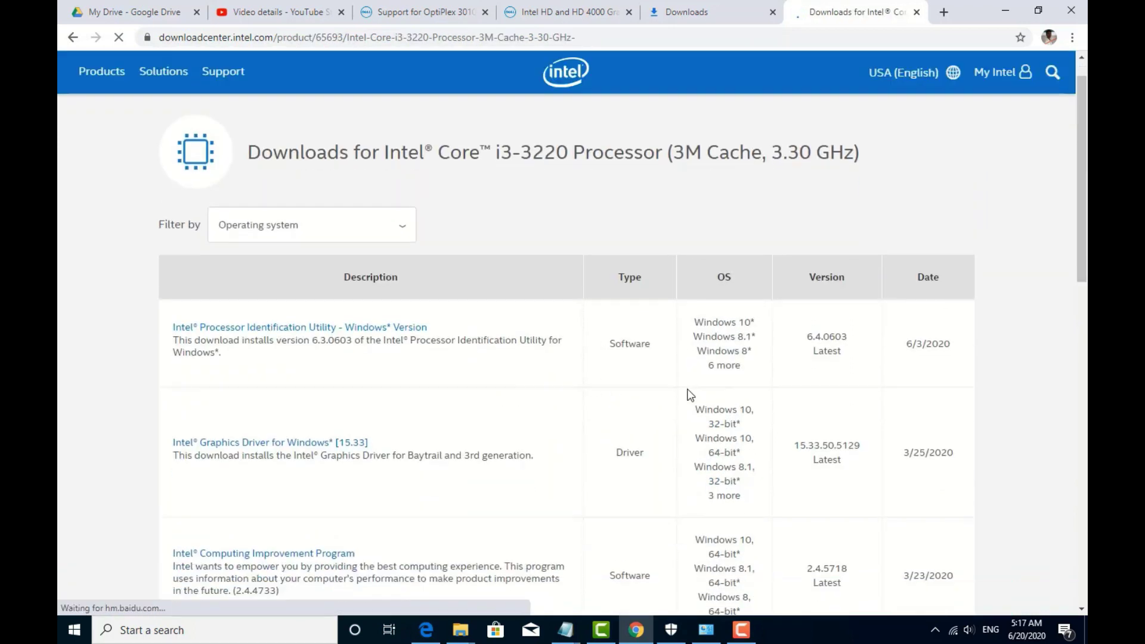
scroll(344, 540, "down", 6)
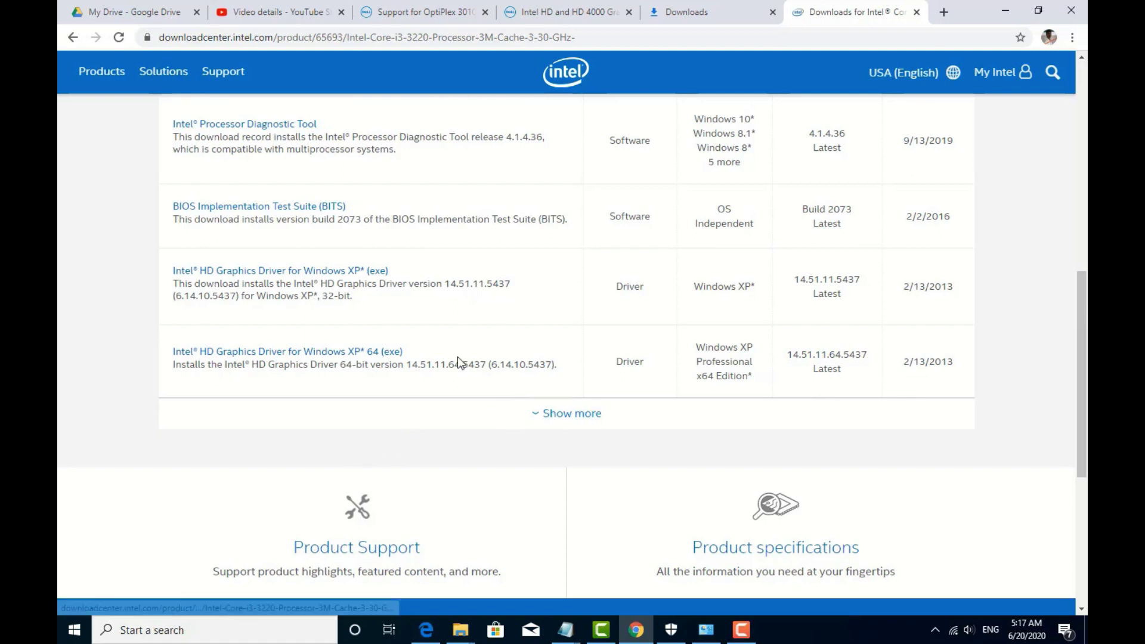
scroll(458, 360, "up", 1)
scroll(458, 358, "up", 3)
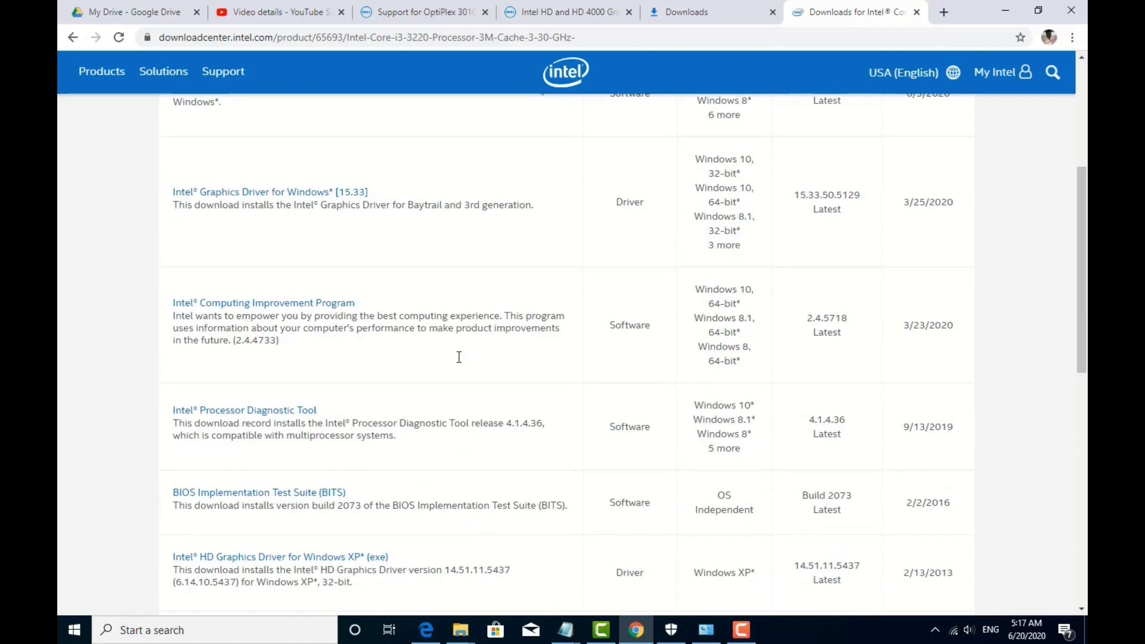
scroll(459, 356, "up", 4)
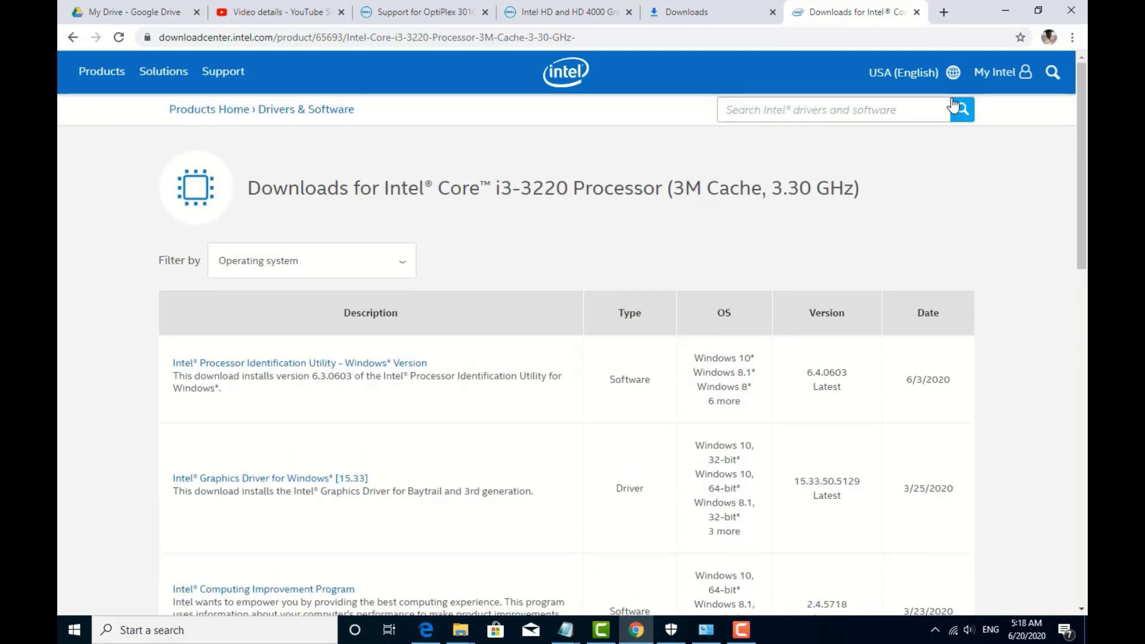
Minimize Chrome and the System window, then refresh the desktop twice
left_click(1006, 10)
left_click(919, 129)
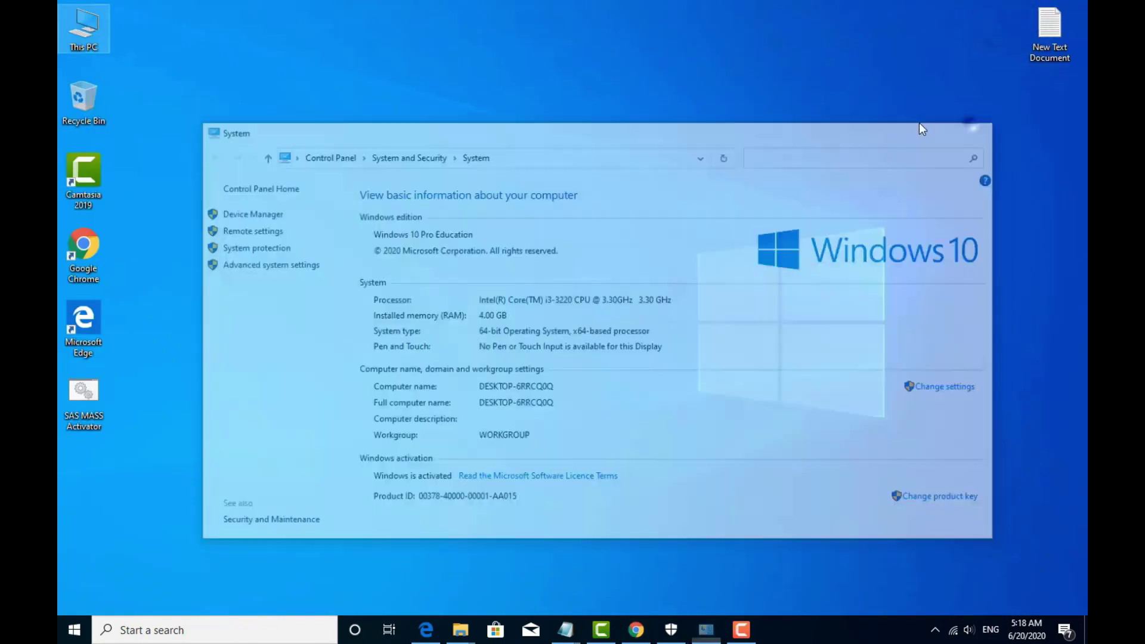
right_click(697, 160)
left_click(710, 197)
right_click(701, 200)
left_click(725, 242)
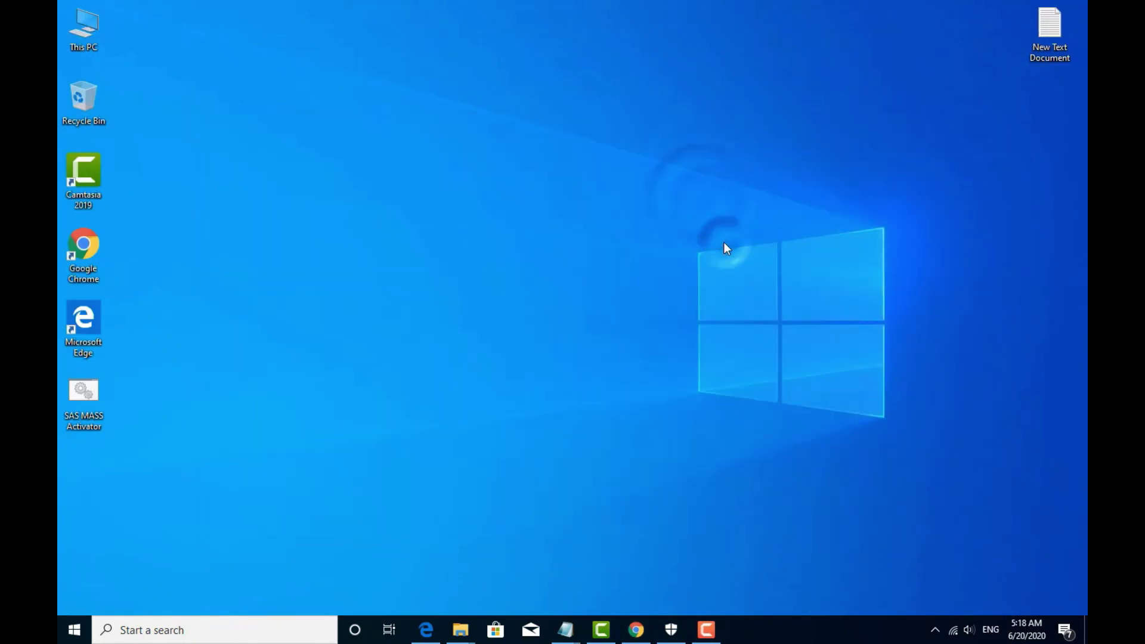